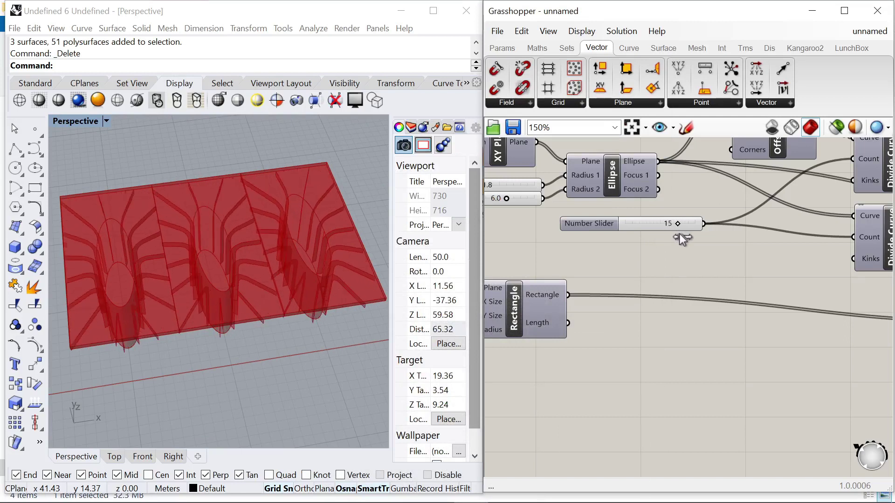
# Examine the finished column canopy from several angles while varying the division count and ellipse radius
pyautogui.moveTo(335, 302); pyautogui.dragTo(279, 212, button='right')
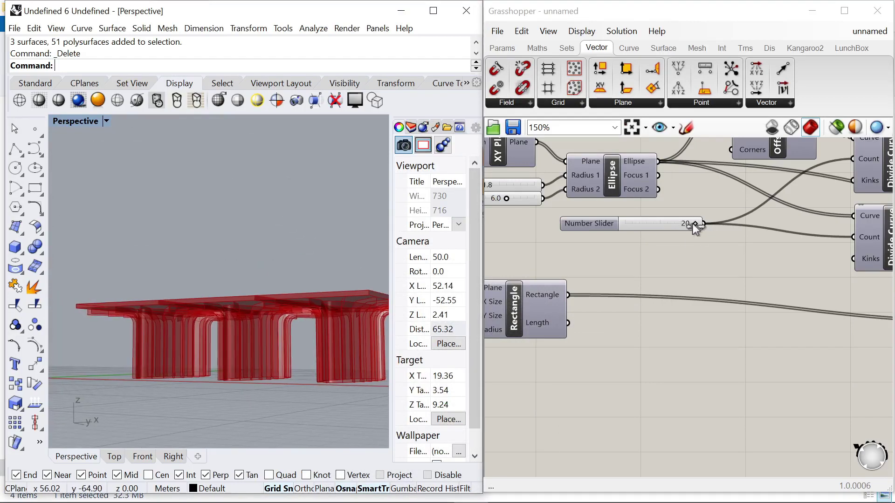
pyautogui.moveTo(261, 261); pyautogui.dragTo(303, 349, button='right')
pyautogui.scroll(-5, 608, 240)
pyautogui.scroll(8, 608, 240)
pyautogui.moveTo(769, 289); pyautogui.dragTo(789, 313)
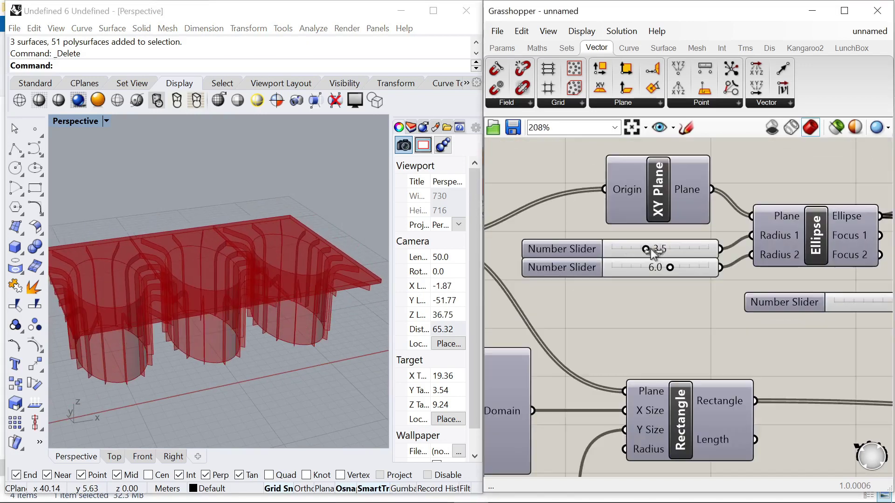
pyautogui.moveTo(653, 250); pyautogui.dragTo(667, 267)
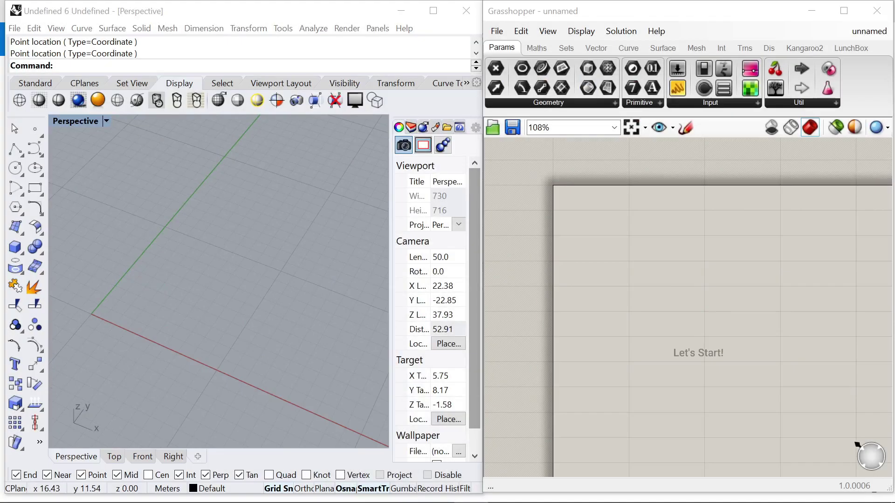
# Add a Point parameter to the empty canvas
pyautogui.doubleClick(709, 306)
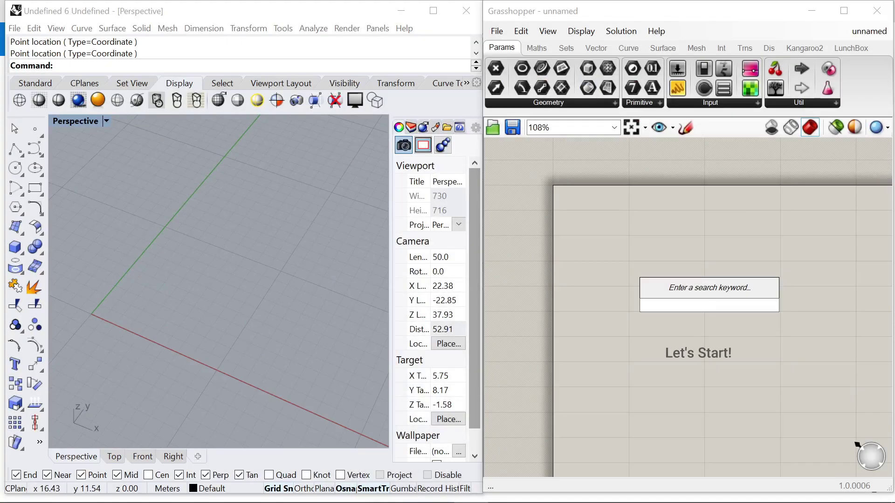
pyautogui.write('point')
pyautogui.click(688, 296)
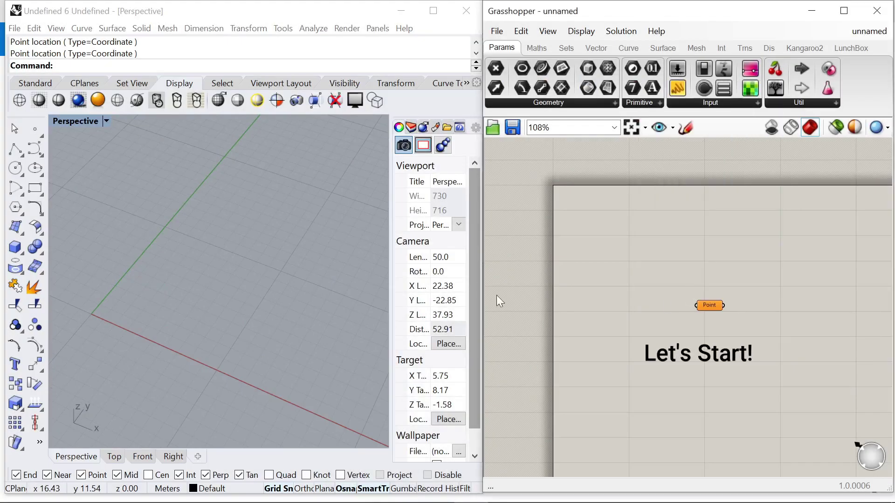
# Assign three evenly spaced points in a row, parallel to the X axis, to the Point parameter
pyautogui.scroll(-6, 210, 260)
pyautogui.scroll(3, 209, 260)
pyautogui.rightClick(714, 310)
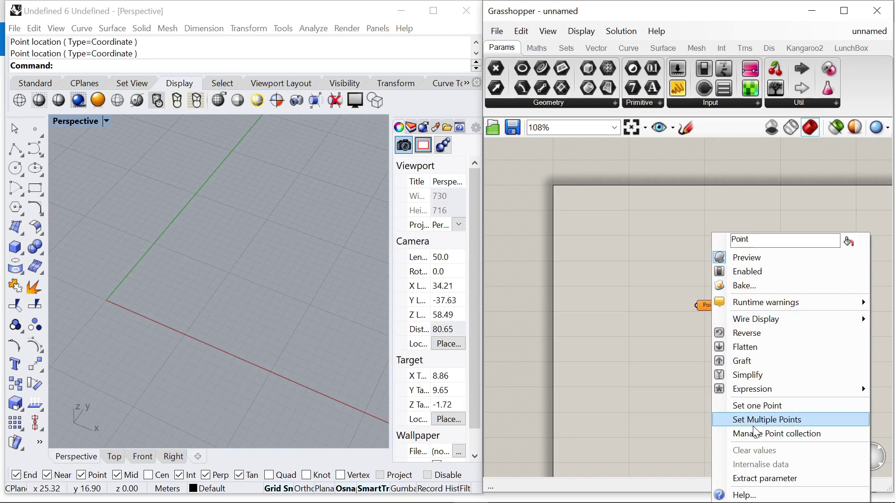
pyautogui.click(751, 418)
pyautogui.scroll(5, 205, 261)
pyautogui.click(198, 257)
pyautogui.scroll(-4, 199, 256)
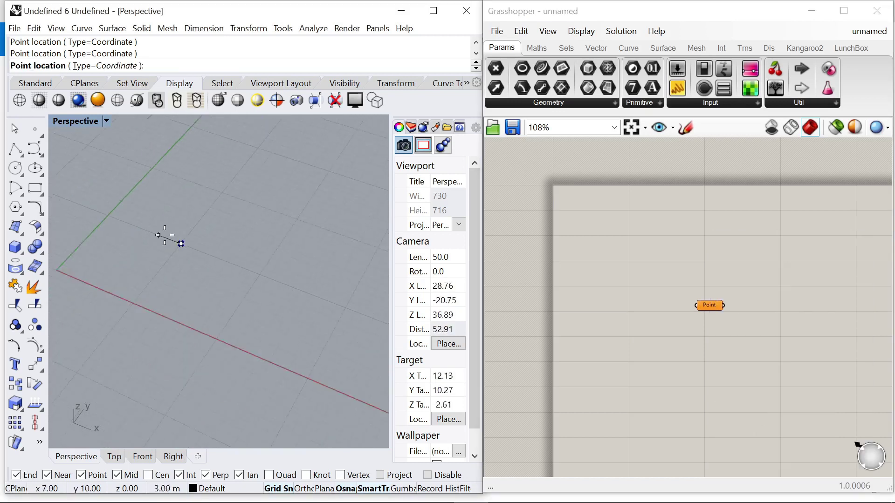
pyautogui.scroll(3, 308, 293)
pyautogui.press('Return')
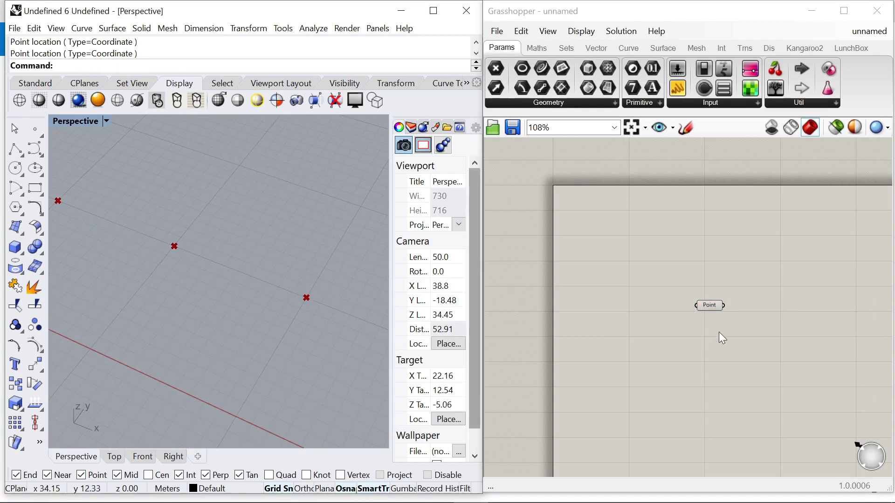
# Add an Ellipse component beside the Point parameter
pyautogui.moveTo(809, 303); pyautogui.dragTo(731, 284, button='right')
pyautogui.scroll(1, 729, 282)
pyautogui.doubleClick(718, 287)
pyautogui.write('ellipse')
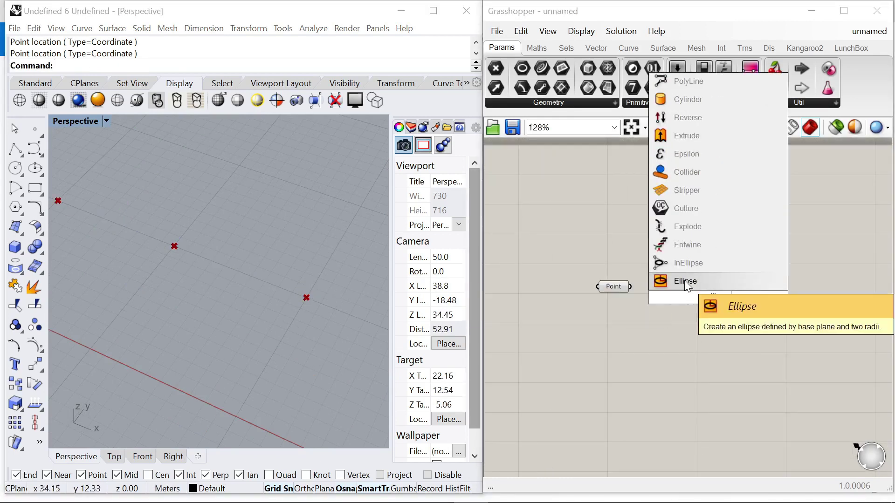
pyautogui.click(702, 281)
# Add an XY Plane component fed by the points and connect it to the Ellipse's Plane input
pyautogui.doubleClick(703, 321)
pyautogui.write('xy')
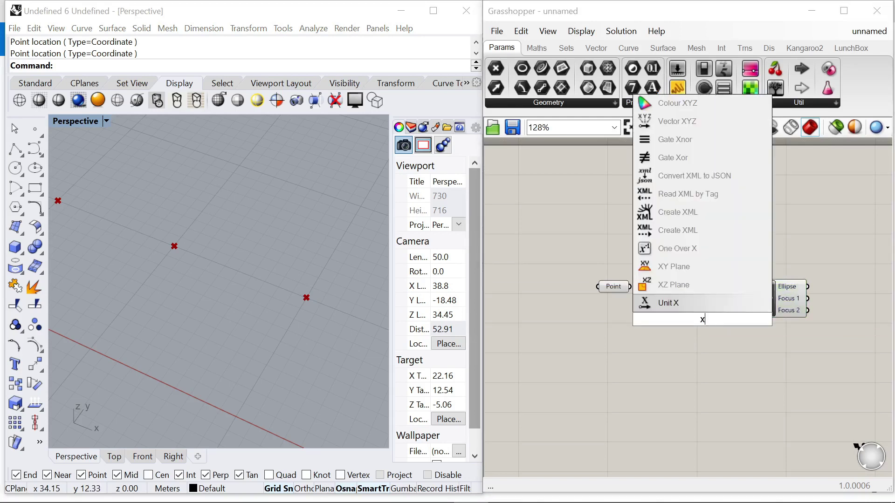
pyautogui.click(678, 303)
pyautogui.scroll(3, 657, 293)
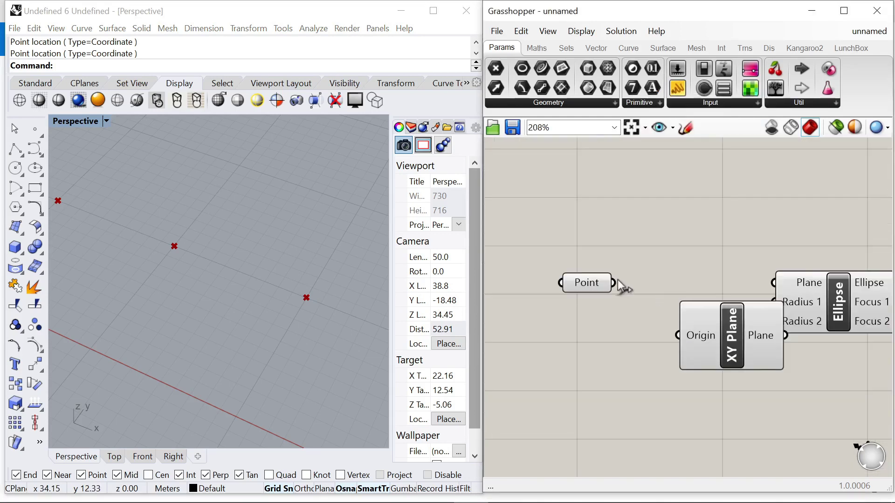
pyautogui.moveTo(667, 326); pyautogui.dragTo(681, 276)
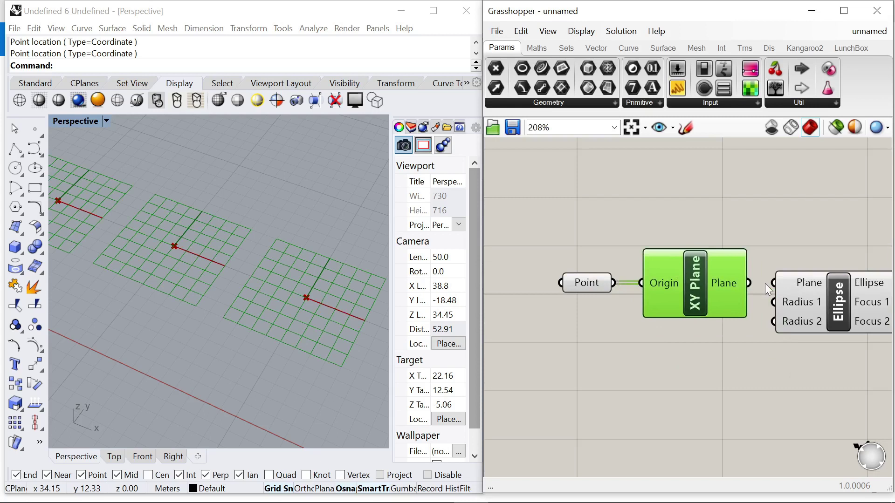
pyautogui.moveTo(806, 307); pyautogui.dragTo(818, 327)
pyautogui.click(731, 384)
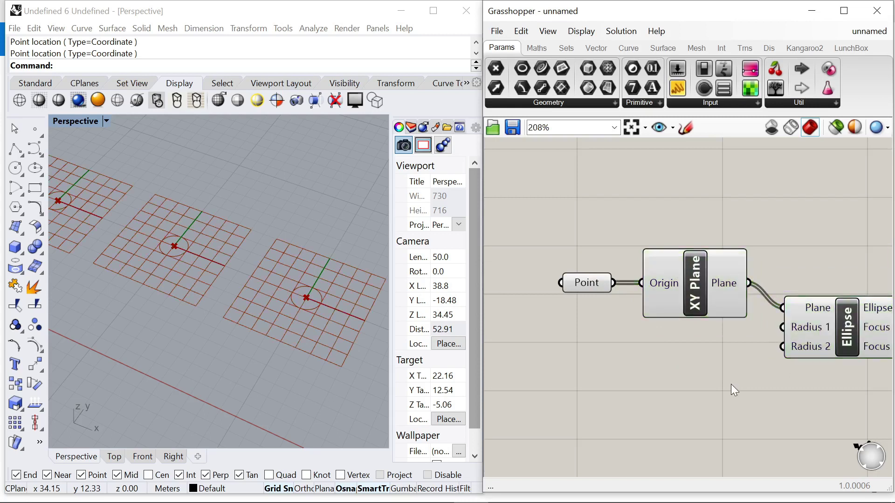
# Drive the ellipse radii with two 0 to 10.0 sliders, setting Radius 1 to 1.8 and Radius 2 to 6.0
pyautogui.scroll(-3, 705, 331)
pyautogui.doubleClick(704, 331)
pyautogui.write('0<')
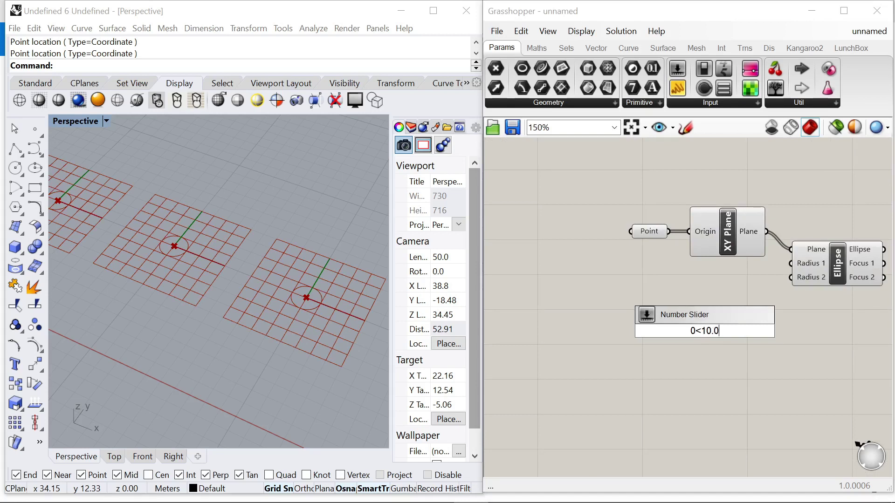
pyautogui.write('10.0')
pyautogui.press('Return')
pyautogui.moveTo(667, 334); pyautogui.dragTo(721, 285)
pyautogui.scroll(3, 737, 282)
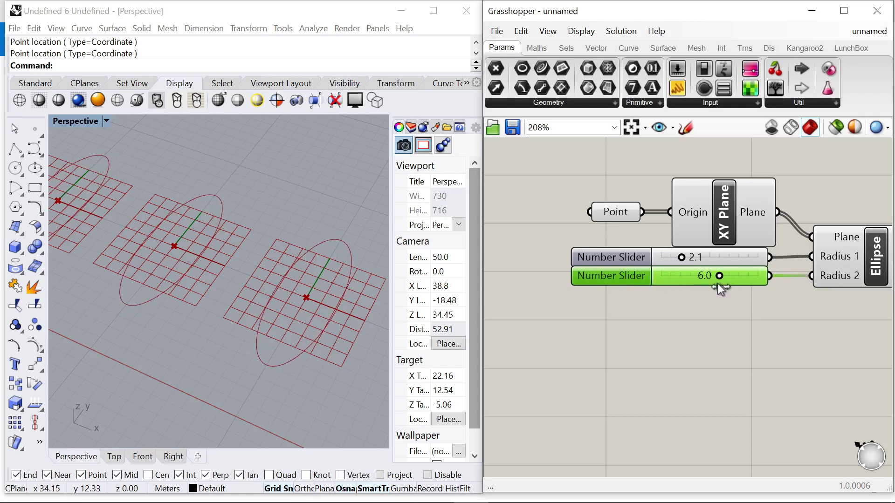
pyautogui.moveTo(681, 260); pyautogui.dragTo(679, 261)
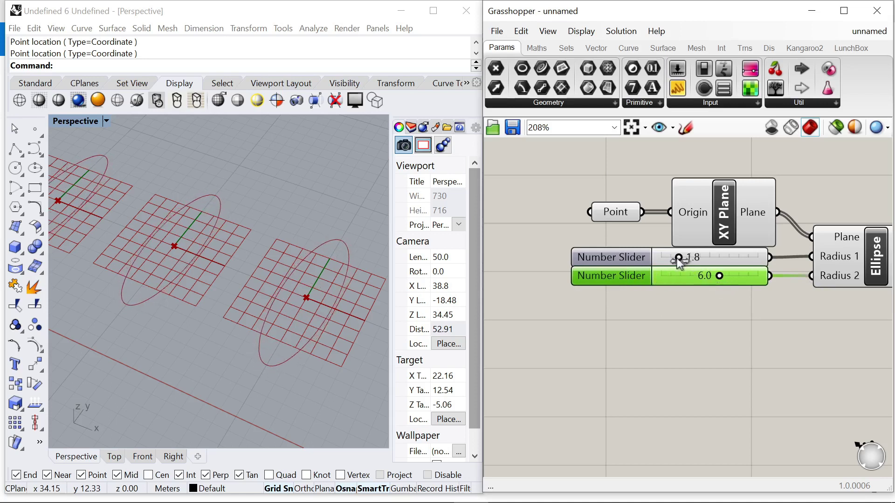
# Add a Divide Curve component and connect the Ellipse output to its Curve input
pyautogui.click(827, 237)
pyautogui.scroll(-6, 332, 244)
pyautogui.scroll(-3, 699, 242)
pyautogui.moveTo(846, 260); pyautogui.dragTo(685, 241, button='right')
pyautogui.scroll(1, 780, 251)
pyautogui.doubleClick(772, 253)
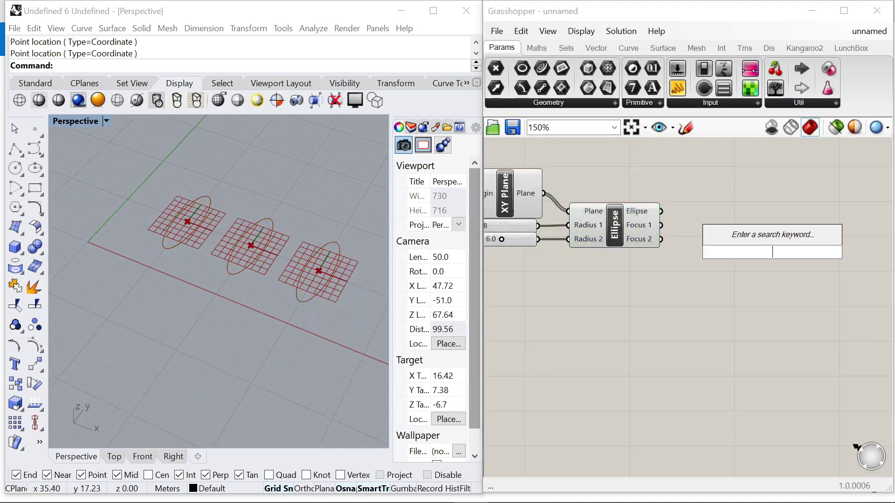
pyautogui.write('divide curve')
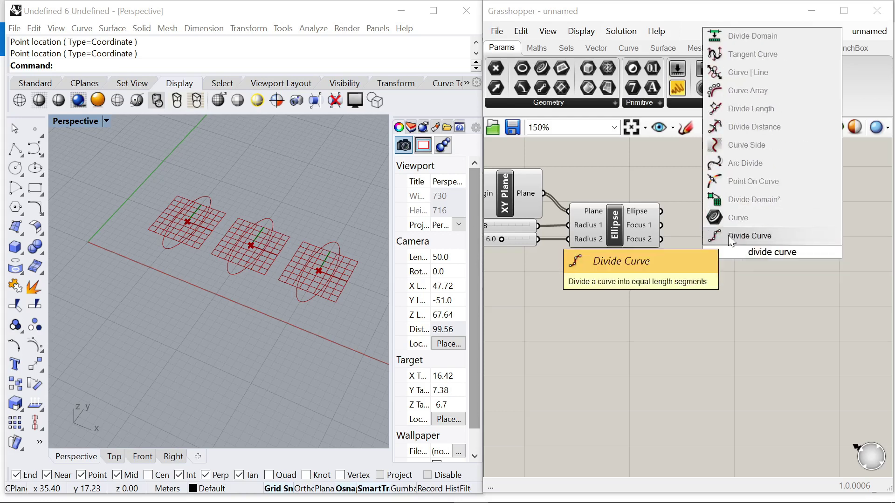
pyautogui.press('Return')
pyautogui.scroll(2, 668, 225)
pyautogui.moveTo(734, 232); pyautogui.dragTo(747, 237)
pyautogui.moveTo(795, 265); pyautogui.dragTo(803, 297)
# Connect a 0 to 20 number slider to Divide Curve's Count input and set it to 16
pyautogui.doubleClick(685, 321)
pyautogui.write('0<20')
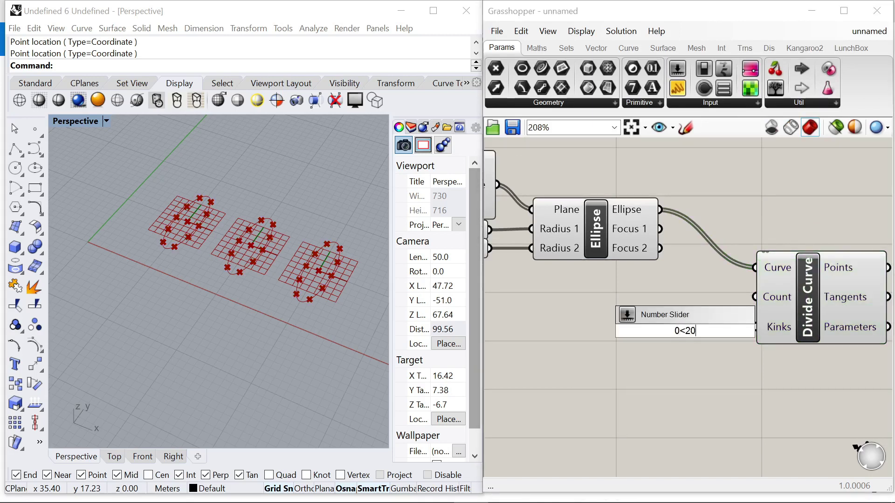
pyautogui.press('Return')
pyautogui.moveTo(628, 334); pyautogui.dragTo(572, 303)
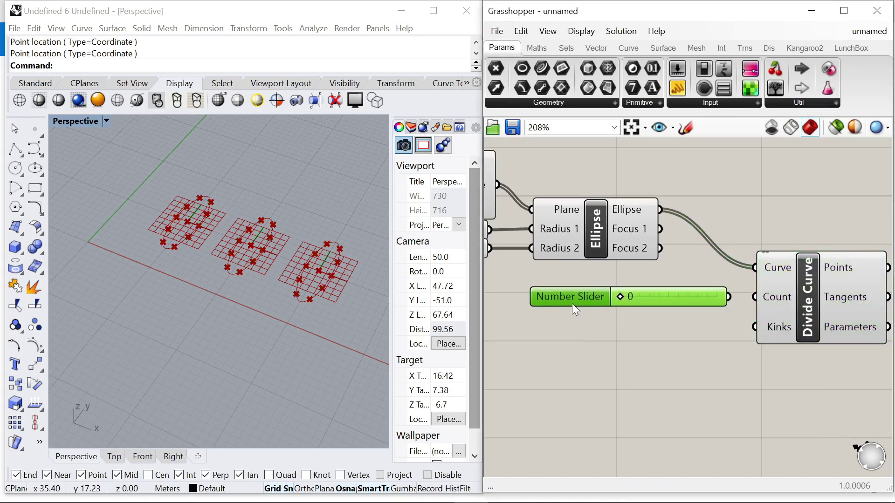
pyautogui.moveTo(728, 297); pyautogui.dragTo(755, 296)
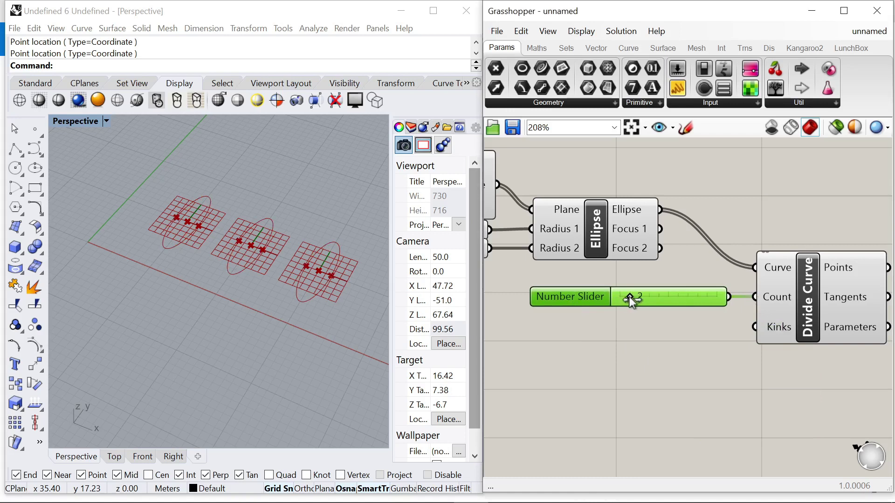
pyautogui.moveTo(654, 302); pyautogui.dragTo(700, 308)
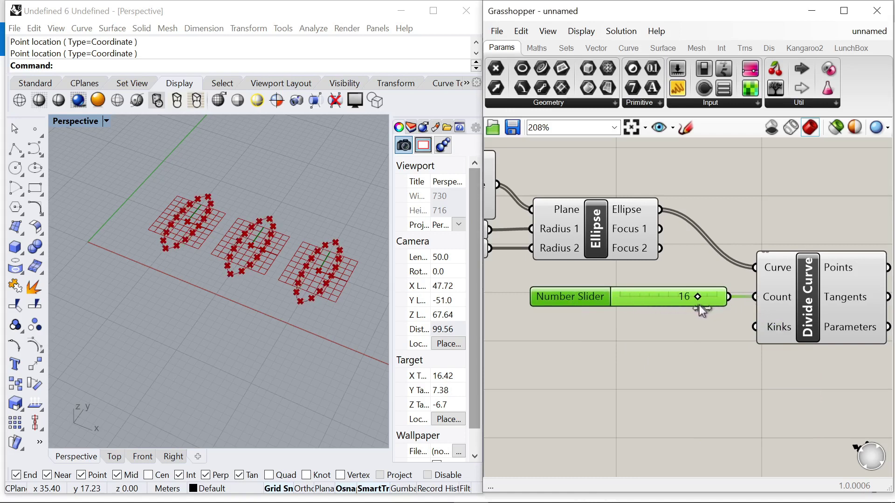
# Add an Offset Curve component above Divide Curve and feed it the ellipses
pyautogui.scroll(-2, 635, 264)
pyautogui.moveTo(709, 275); pyautogui.dragTo(774, 278)
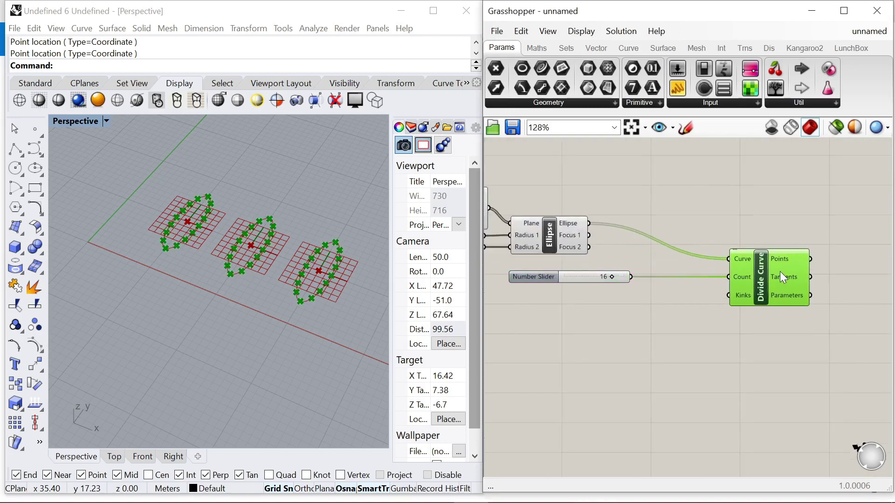
pyautogui.click(689, 341)
pyautogui.doubleClick(690, 343)
pyautogui.write('offset')
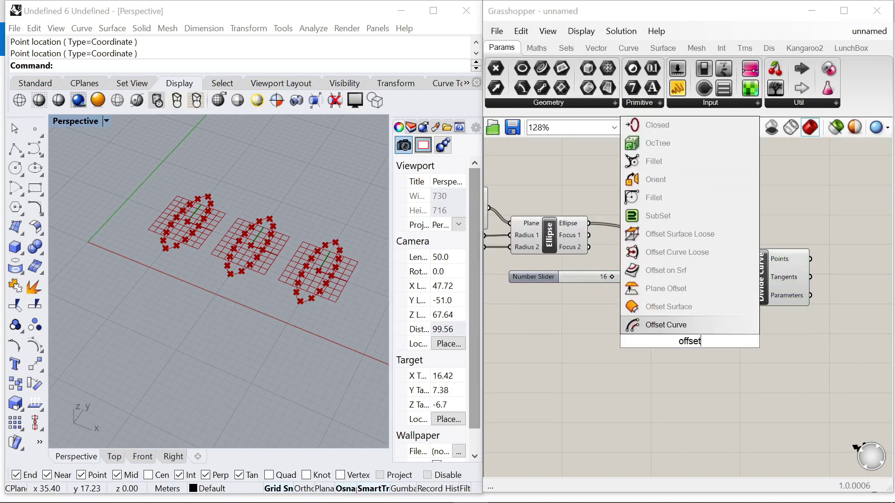
pyautogui.click(683, 325)
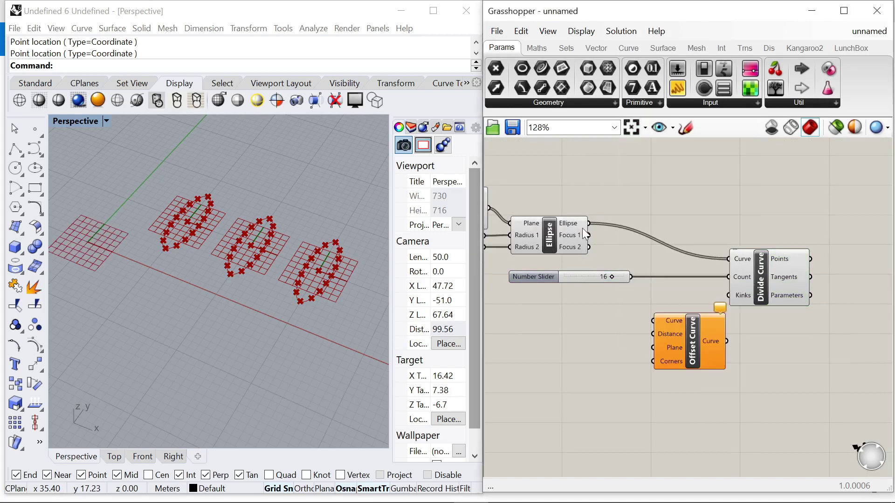
pyautogui.moveTo(650, 303); pyautogui.dragTo(765, 193)
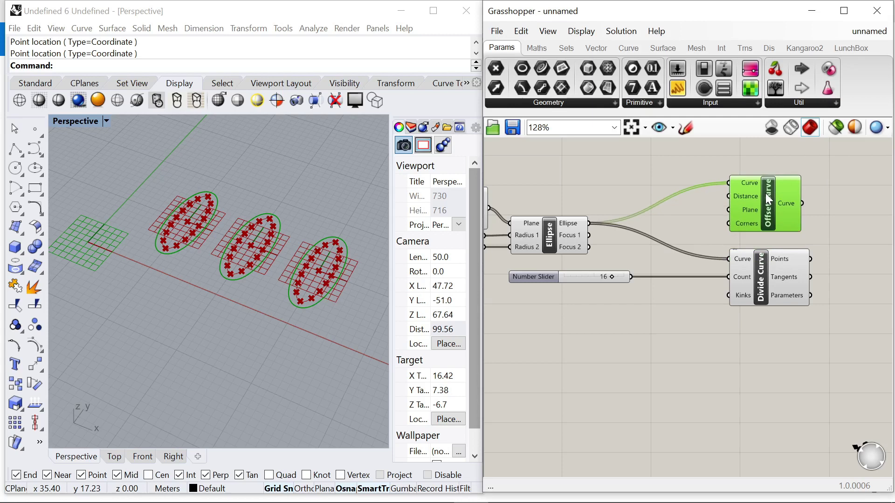
pyautogui.scroll(2, 619, 274)
pyautogui.moveTo(618, 274); pyautogui.dragTo(673, 171)
# Duplicate Divide Curve for the offset ellipses, using the same count slider, and stack the two components neatly
pyautogui.scroll(-5, 748, 199)
pyautogui.scroll(4, 758, 181)
pyautogui.click(778, 189)
pyautogui.doubleClick(778, 189)
pyautogui.click(805, 235)
pyautogui.keyDown('alt'); pyautogui.moveTo(787, 280); pyautogui.dragTo(820, 202); pyautogui.keyUp('alt')
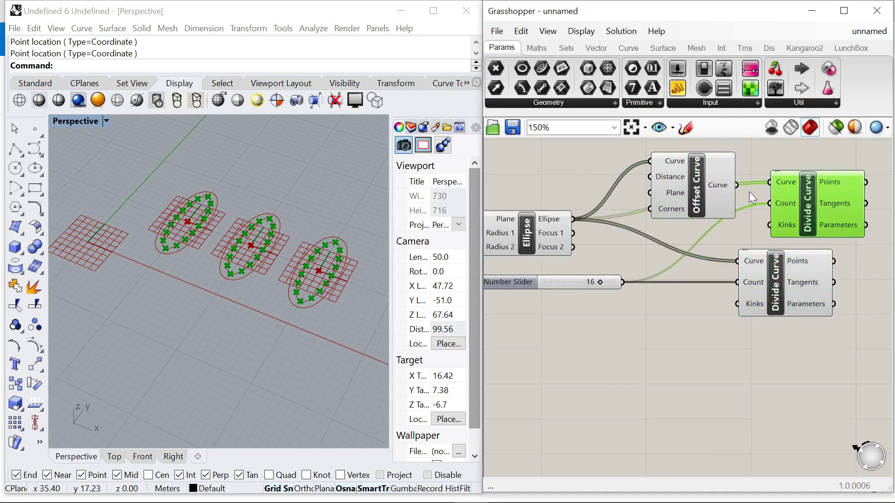
pyautogui.scroll(-1, 725, 228)
pyautogui.moveTo(752, 253); pyautogui.dragTo(783, 265)
pyautogui.moveTo(773, 185); pyautogui.dragTo(776, 204)
# Compare the division points on the offset ellipses with those on the original ellipses in the viewport
pyautogui.click(703, 333)
pyautogui.click(776, 205)
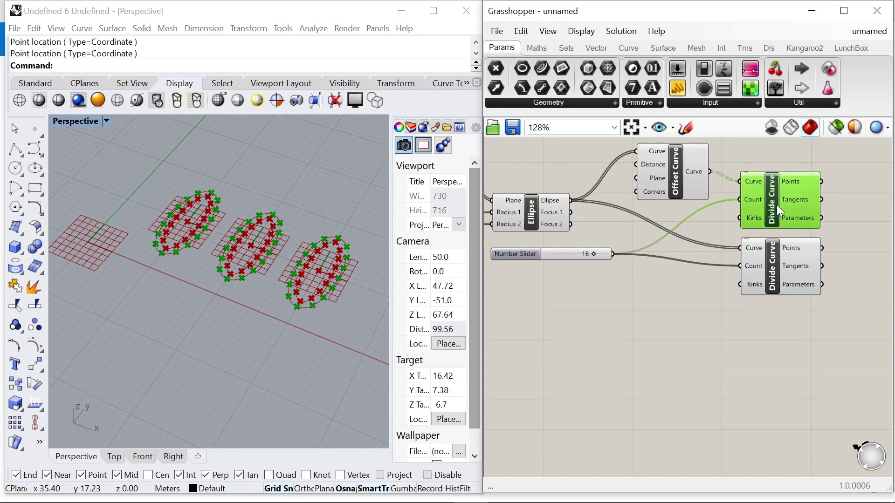
pyautogui.click(778, 282)
pyautogui.moveTo(373, 311); pyautogui.dragTo(357, 312, button='right')
pyautogui.scroll(-8, 224, 278)
pyautogui.scroll(8, 304, 262)
pyautogui.scroll(-8, 322, 245)
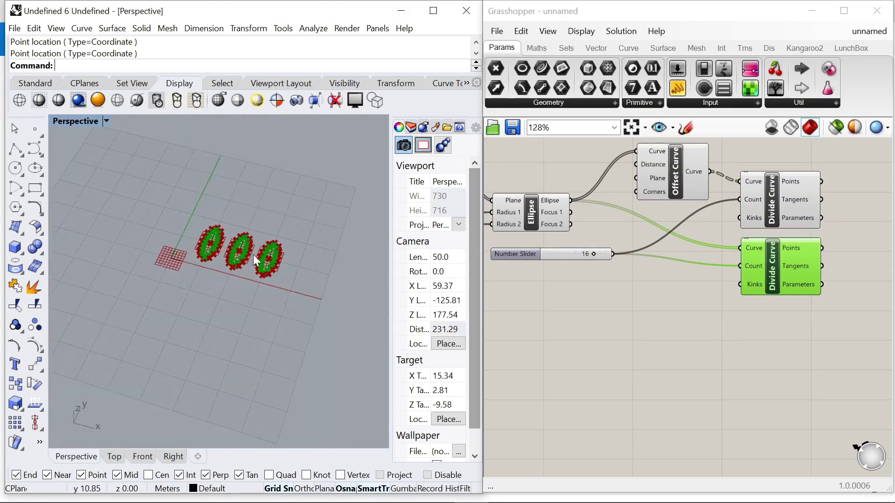
pyautogui.scroll(6, 253, 255)
pyautogui.scroll(-5, 679, 217)
pyautogui.scroll(5, 683, 219)
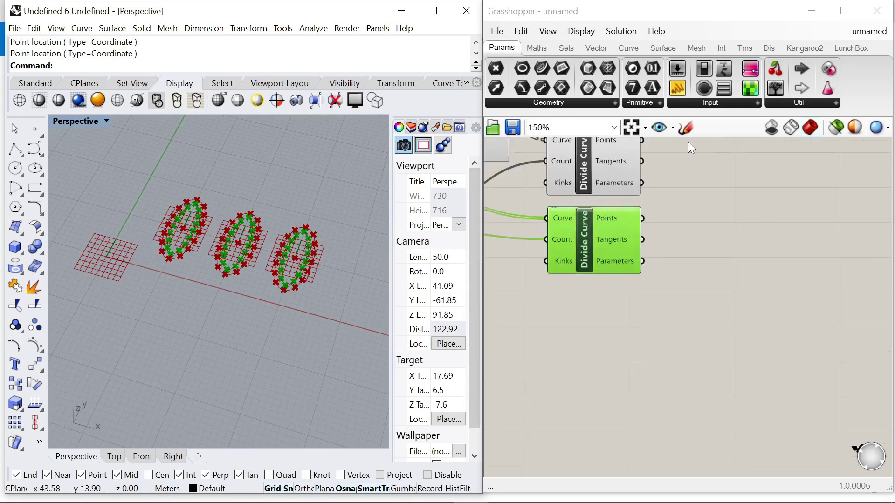
# Add a Vector Force component and position it well beyond the Divide Curve outputs
pyautogui.click(598, 48)
pyautogui.click(532, 100)
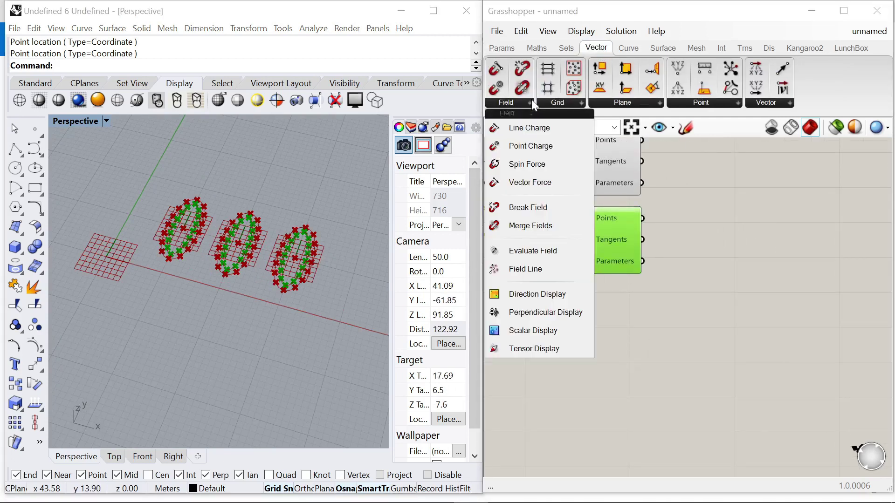
pyautogui.click(527, 176)
pyautogui.click(781, 230)
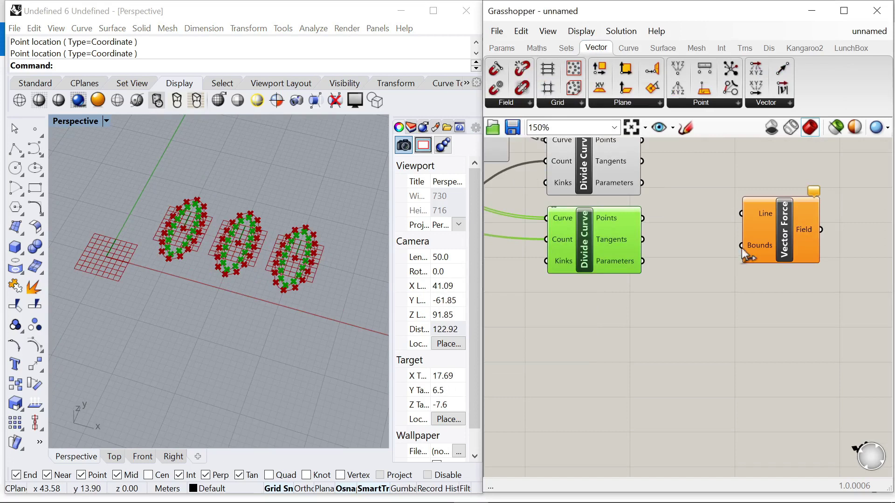
pyautogui.moveTo(703, 208); pyautogui.dragTo(709, 231, button='right')
pyautogui.click(732, 258)
pyautogui.moveTo(773, 257); pyautogui.dragTo(832, 262)
# Add a two-point Line component between Divide Curve and Vector Force
pyautogui.doubleClick(709, 299)
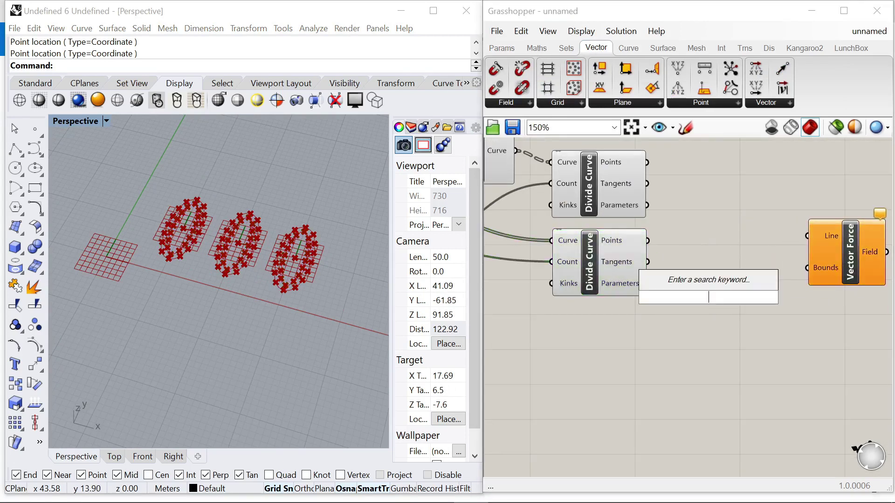
pyautogui.write('line')
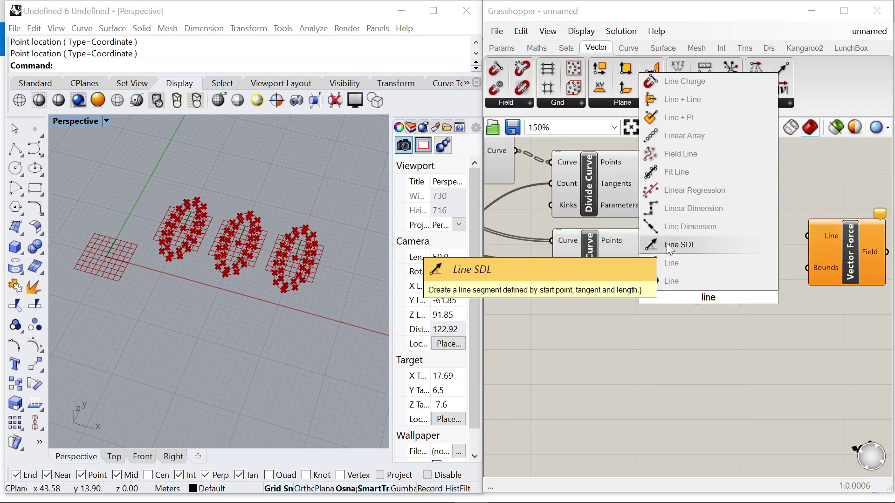
pyautogui.click(669, 265)
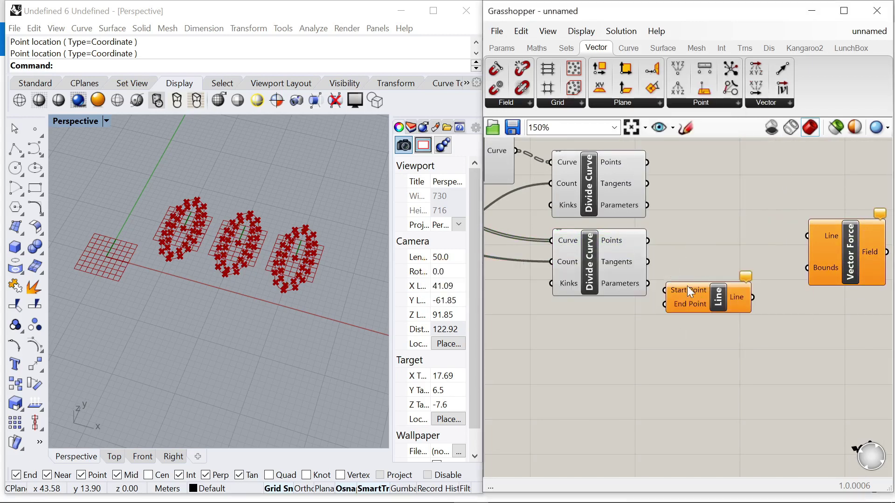
# Align the Line component with the lower Divide Curve and feed the original ellipses' division points into its Start Point
pyautogui.scroll(2, 687, 285)
pyautogui.click(616, 267)
pyautogui.moveTo(686, 294); pyautogui.dragTo(703, 226)
pyautogui.scroll(12, 275, 246)
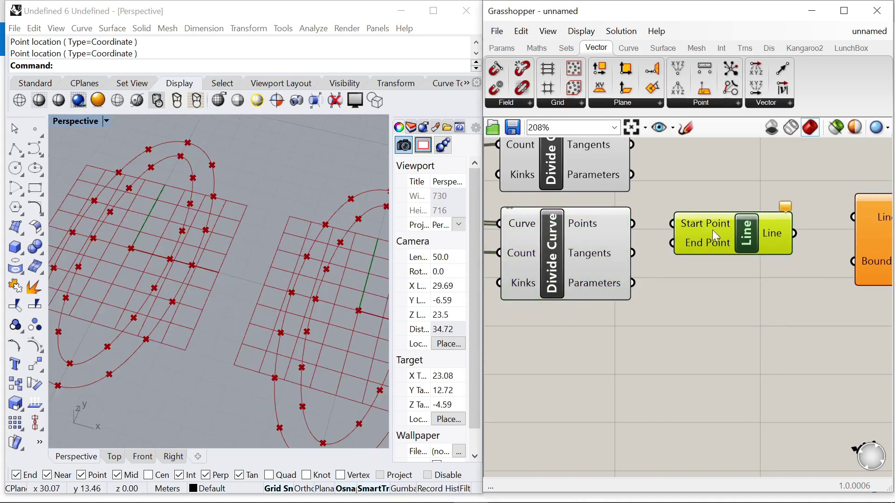
pyautogui.scroll(-2, 529, 247)
pyautogui.click(528, 247)
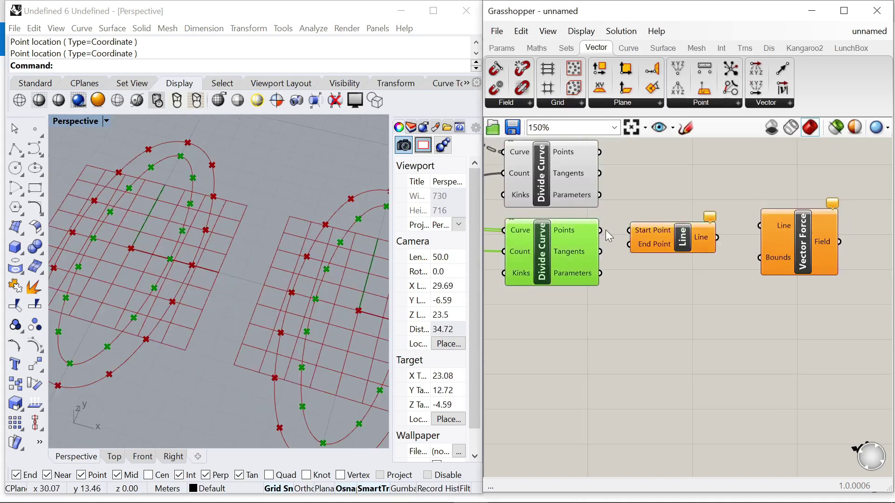
pyautogui.scroll(2, 602, 231)
pyautogui.scroll(-3, 648, 249)
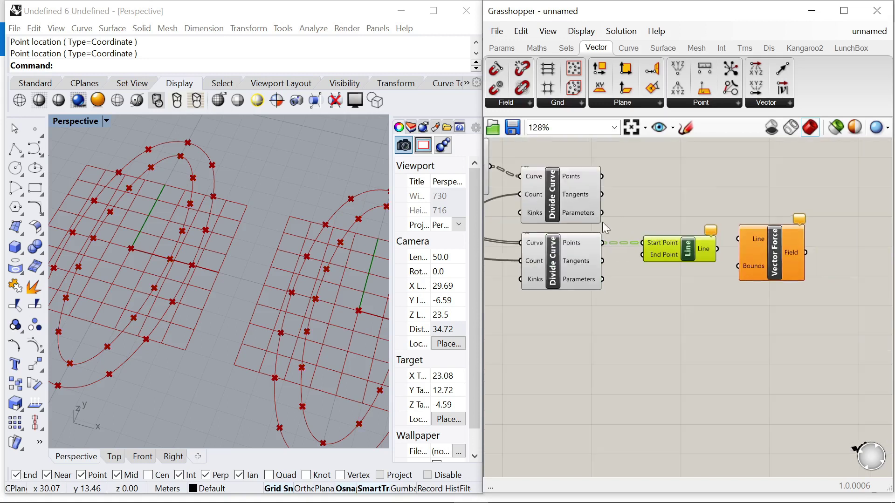
# Feed the offset ellipses' division points into the Line component's End Point
pyautogui.scroll(1, 596, 215)
pyautogui.click(579, 196)
pyautogui.moveTo(606, 172); pyautogui.dragTo(653, 266)
pyautogui.click(682, 262)
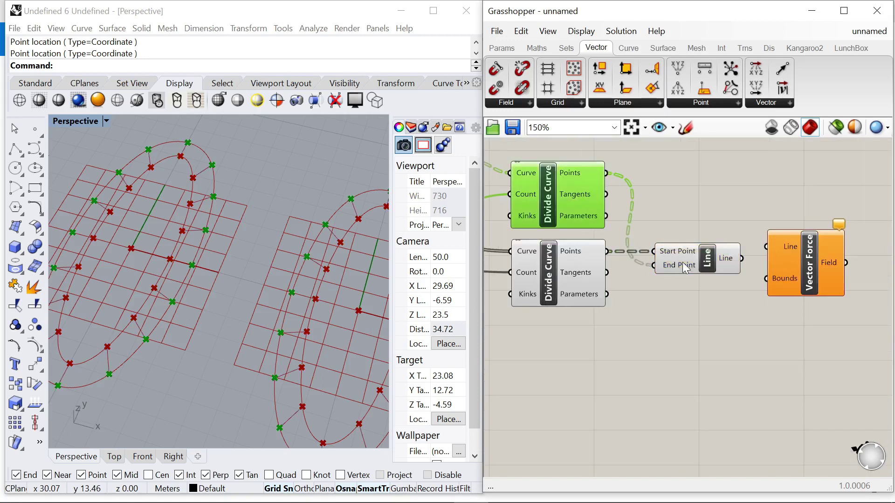
# Space out Line and Vector Force, feed the lines into Vector Force's Line input, and inspect the vectors on the ellipses
pyautogui.scroll(-1, 675, 257)
pyautogui.moveTo(709, 245); pyautogui.dragTo(759, 258)
pyautogui.scroll(2, 677, 249)
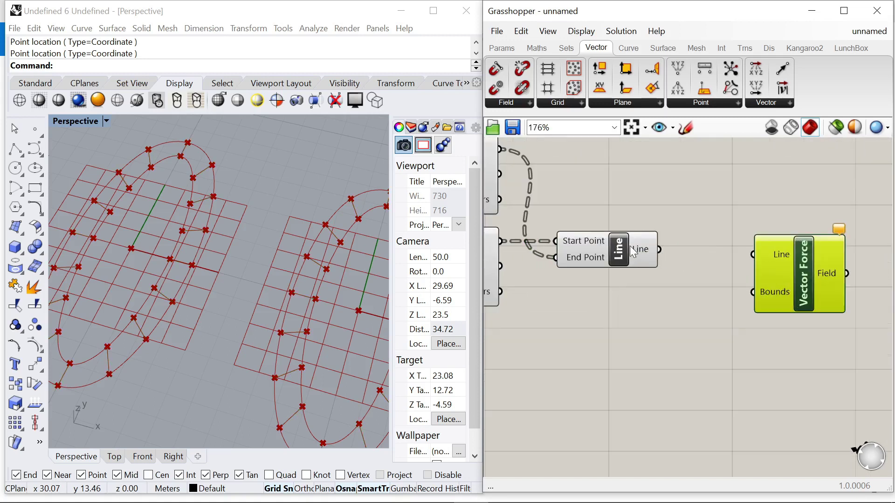
pyautogui.moveTo(628, 246); pyautogui.dragTo(662, 246)
pyautogui.moveTo(758, 260); pyautogui.dragTo(754, 254)
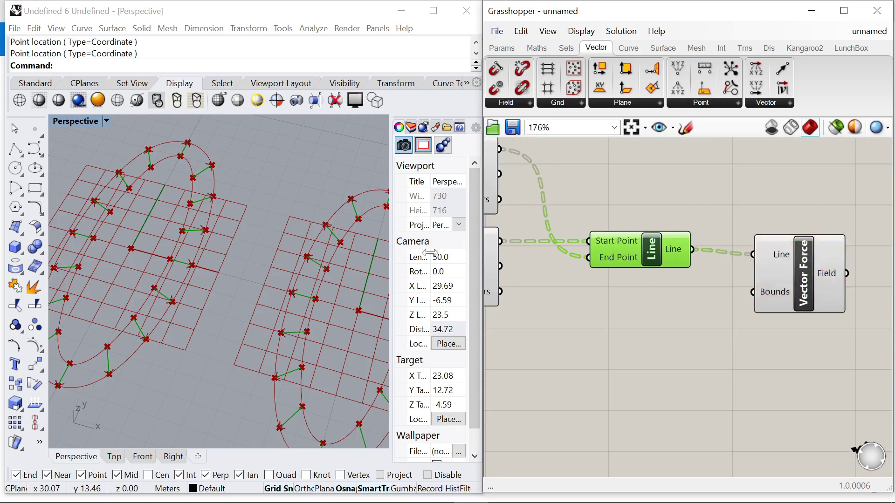
pyautogui.scroll(4, 287, 233)
pyautogui.click(789, 282)
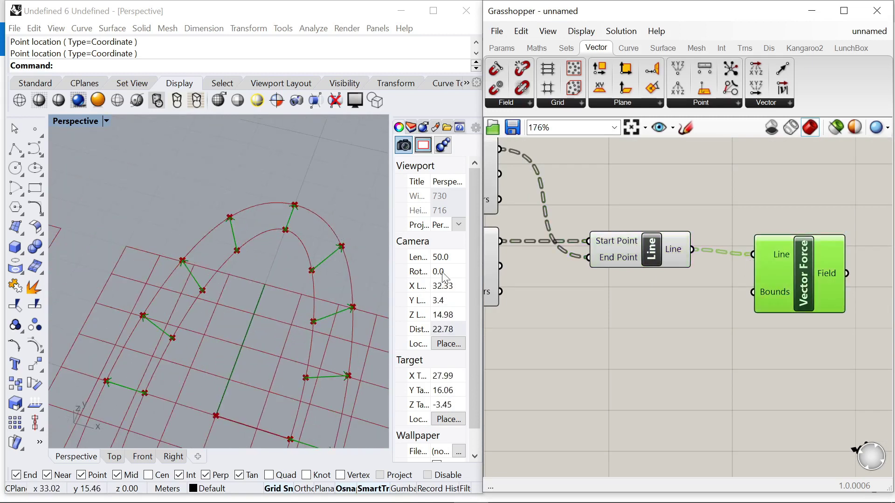
pyautogui.scroll(-6, 334, 251)
pyautogui.scroll(-4, 718, 280)
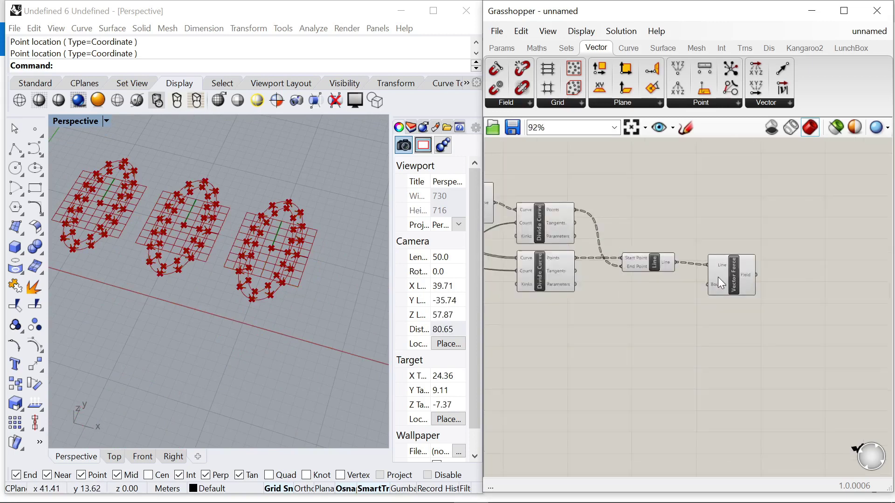
# Add a Field Line component below and beyond Vector Force, and feed it the Vector Force field
pyautogui.scroll(1, 705, 284)
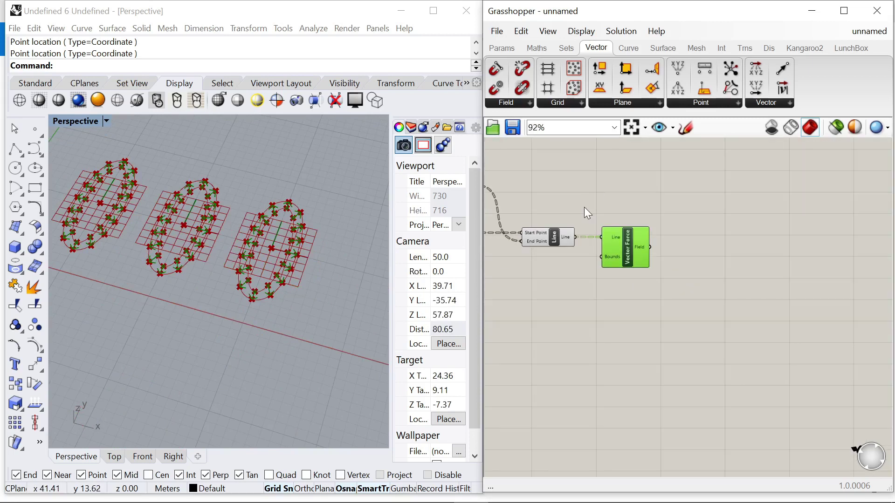
pyautogui.click(521, 104)
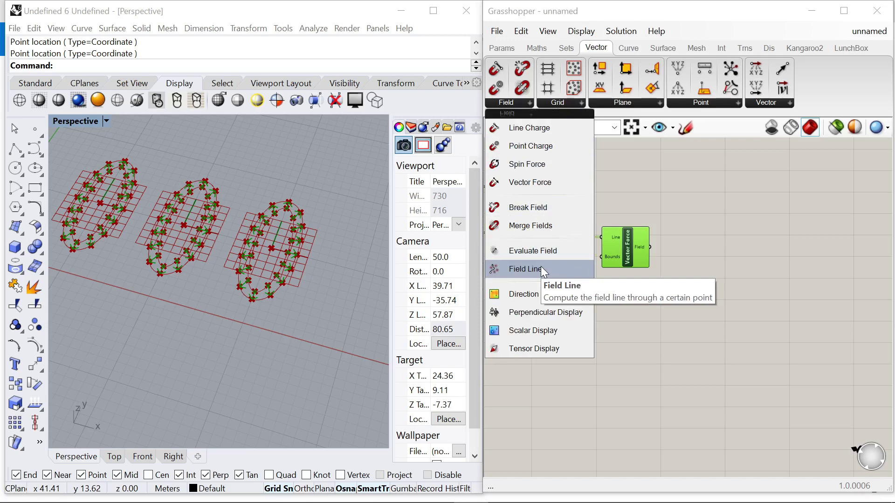
pyautogui.click(524, 269)
pyautogui.click(690, 261)
pyautogui.scroll(4, 671, 247)
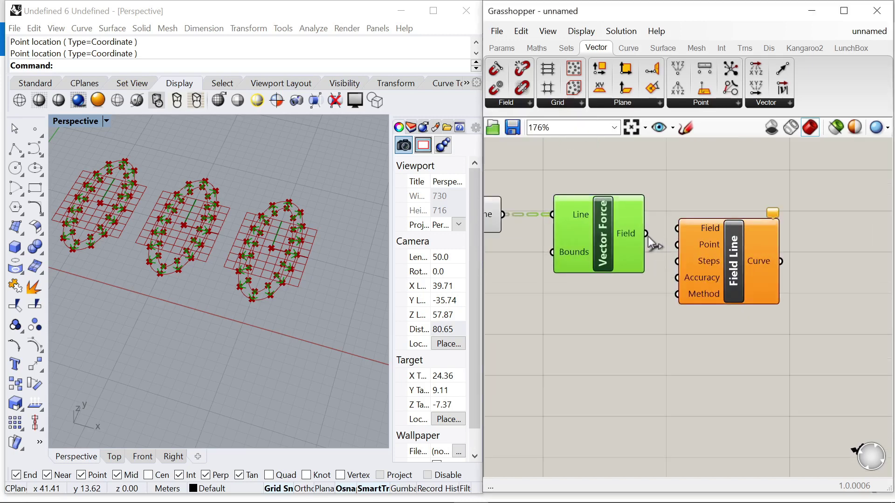
pyautogui.moveTo(669, 231); pyautogui.dragTo(676, 229)
pyautogui.moveTo(711, 269); pyautogui.dragTo(746, 336)
pyautogui.click(766, 247)
# Feed the original ellipses' division points from the lower Divide Curve into Field Line's Point input
pyautogui.scroll(-4, 766, 240)
pyautogui.scroll(4, 578, 208)
pyautogui.click(594, 202)
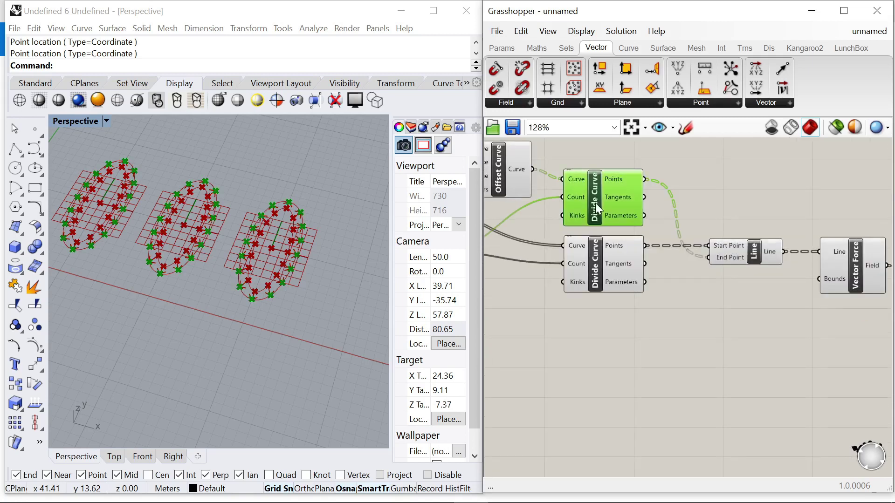
pyautogui.click(611, 265)
pyautogui.scroll(-4, 681, 256)
pyautogui.scroll(3, 673, 237)
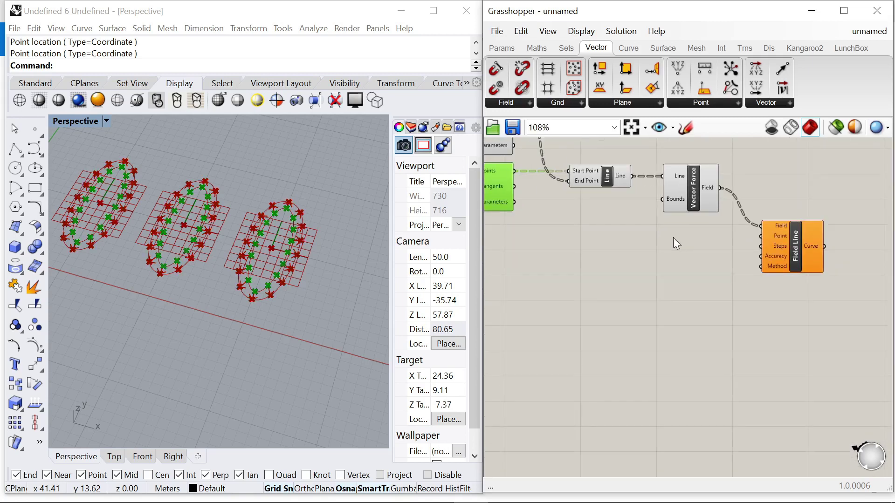
pyautogui.moveTo(514, 171); pyautogui.dragTo(760, 236)
pyautogui.scroll(-5, 236, 257)
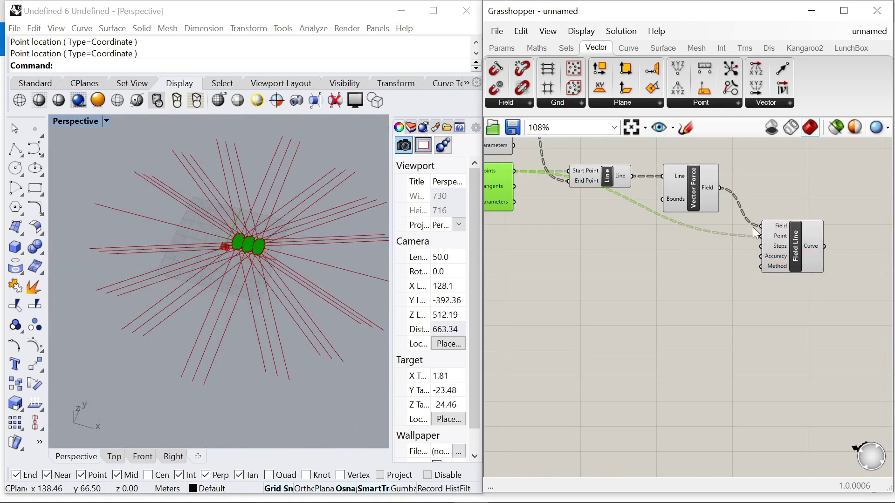
# Review the definition upstream from Field Line to the source Point parameter
pyautogui.scroll(-2, 768, 236)
pyautogui.scroll(-2, 768, 237)
pyautogui.scroll(4, 616, 194)
pyautogui.scroll(1, 624, 200)
pyautogui.scroll(-3, 821, 234)
pyautogui.scroll(-4, 821, 234)
pyautogui.scroll(5, 579, 203)
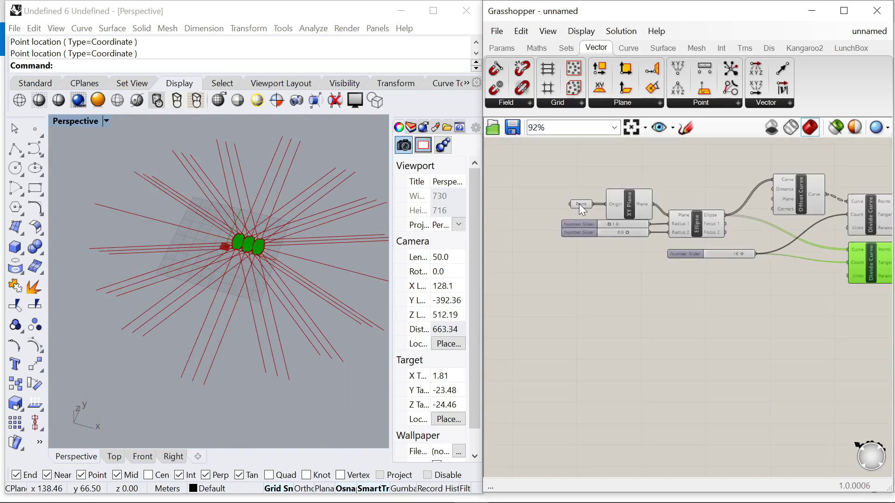
pyautogui.click(577, 205)
pyautogui.scroll(-5, 633, 229)
pyautogui.scroll(4, 834, 257)
# Turn off the preview of the Field Line component and view the ellipses up close
pyautogui.click(879, 282)
pyautogui.middleClick(848, 206)
pyautogui.click(858, 228)
pyautogui.scroll(10, 254, 244)
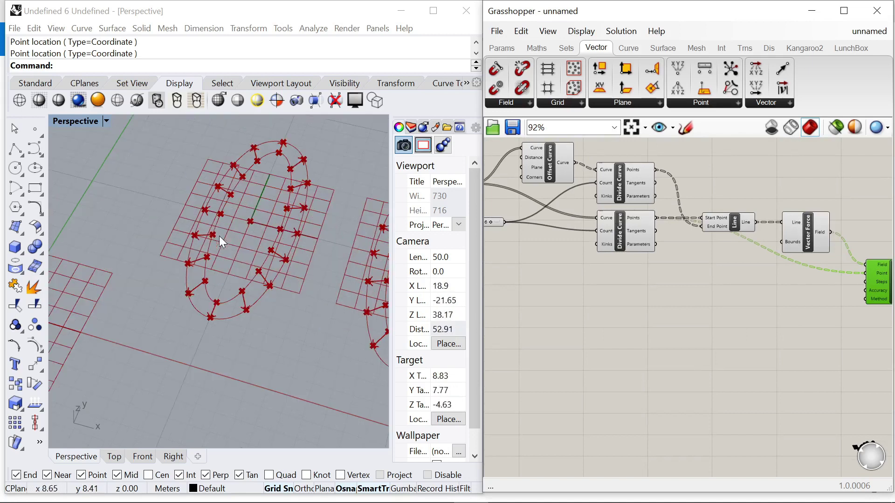
# Hide the previews of the XY Plane, Ellipse, Offset Curve and both Divide Curve components
pyautogui.scroll(-3, 684, 234)
pyautogui.click(678, 219)
pyautogui.click(635, 204)
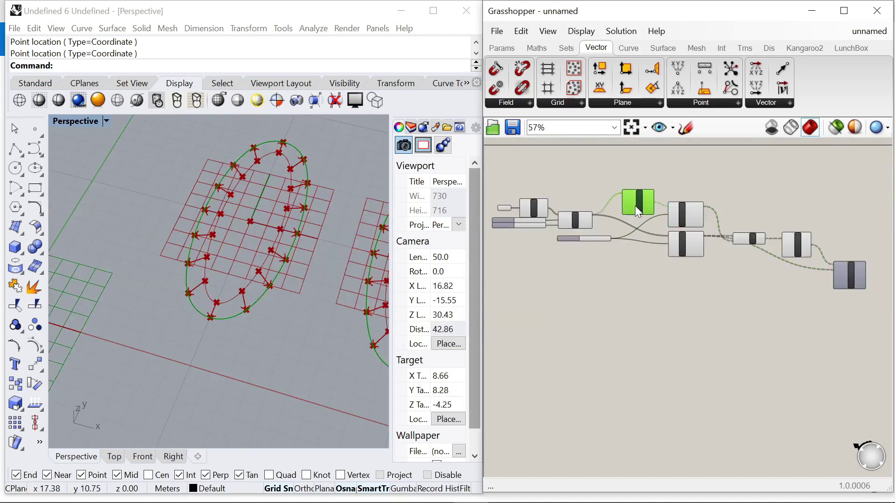
pyautogui.click(672, 275)
pyautogui.scroll(4, 520, 195)
pyautogui.scroll(-2, 620, 216)
pyautogui.scroll(2, 610, 210)
pyautogui.scroll(-2, 611, 211)
pyautogui.moveTo(819, 299); pyautogui.dragTo(592, 181)
pyautogui.rightClick(639, 158)
pyautogui.click(637, 177)
pyautogui.click(637, 180)
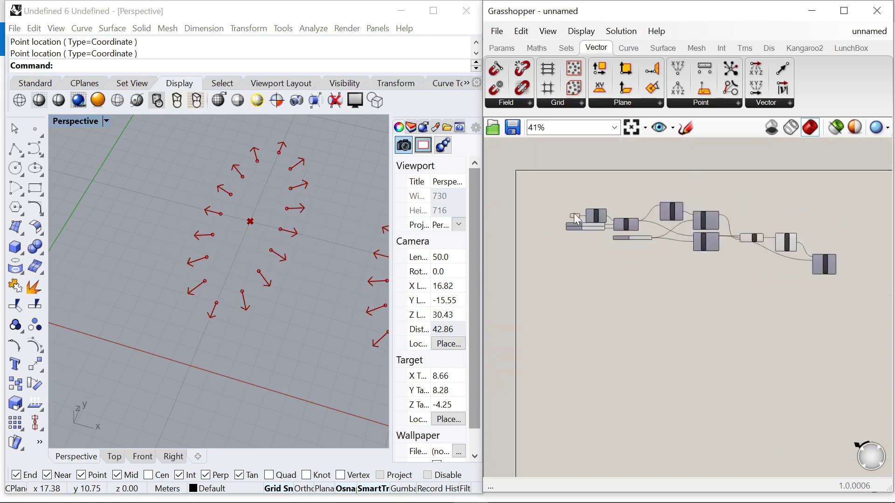
# Move the Point parameter clear of the XY Plane and add a Rectangle component that takes the points as its Plane
pyautogui.scroll(5, 576, 219)
pyautogui.scroll(-7, 578, 219)
pyautogui.scroll(2, 581, 225)
pyautogui.click(563, 213)
pyautogui.moveTo(567, 259); pyautogui.dragTo(558, 261, button='right')
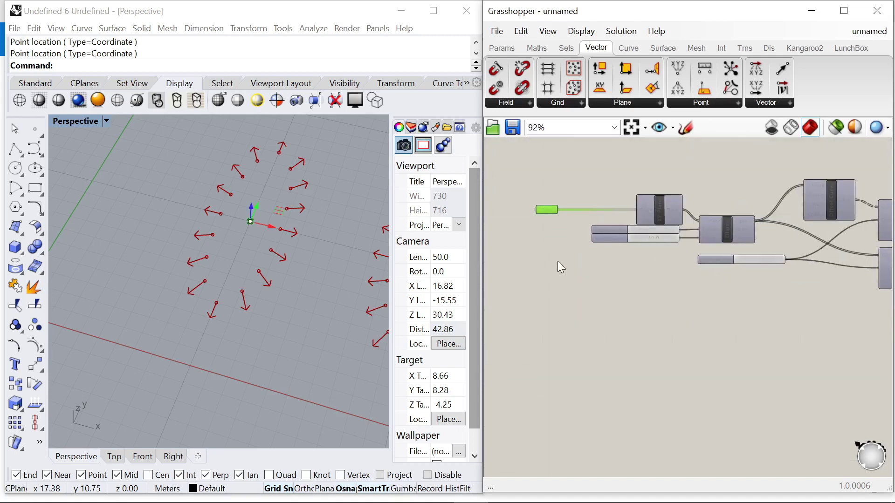
pyautogui.moveTo(543, 211); pyautogui.dragTo(537, 233)
pyautogui.scroll(3, 630, 240)
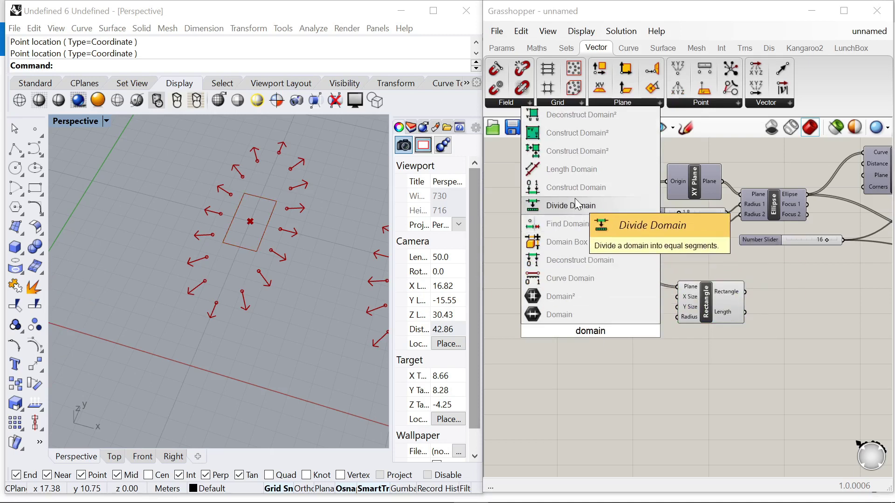
# Add a Construct Domain component before the Rectangle and feed its domain into X Size
pyautogui.click(572, 191)
pyautogui.scroll(3, 597, 324)
pyautogui.moveTo(661, 336); pyautogui.dragTo(722, 282)
pyautogui.scroll(-3, 694, 295)
pyautogui.moveTo(642, 286); pyautogui.dragTo(634, 268)
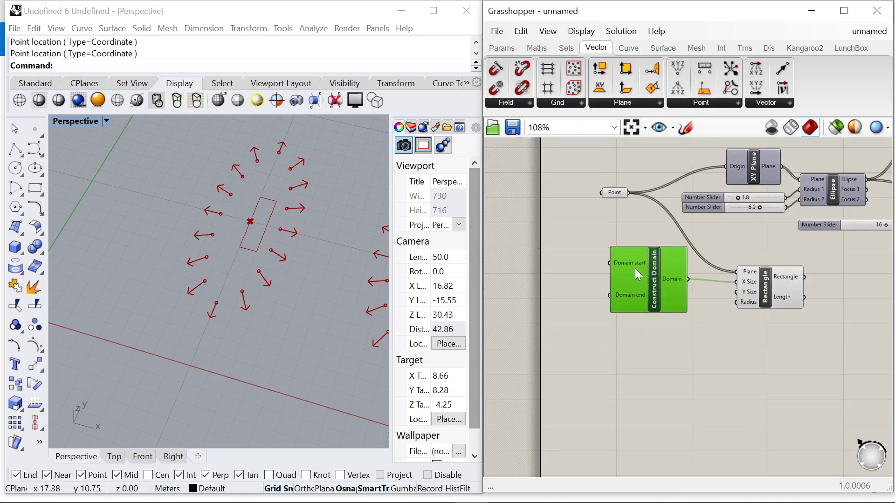
# Duplicate the Construct Domain component below the original and feed the copy into the Rectangle's Y Size
pyautogui.scroll(-5, 635, 272)
pyautogui.moveTo(588, 202); pyautogui.dragTo(874, 333)
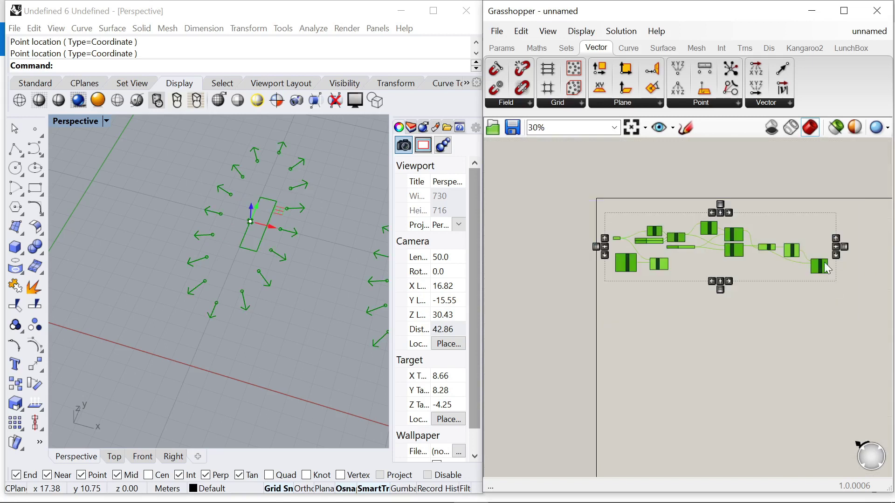
pyautogui.click(843, 340)
pyautogui.scroll(6, 684, 279)
pyautogui.keyDown('alt'); pyautogui.moveTo(635, 234); pyautogui.dragTo(639, 325); pyautogui.keyUp('alt')
pyautogui.doubleClick(700, 332)
pyautogui.press('Escape')
pyautogui.moveTo(748, 255); pyautogui.dragTo(751, 255)
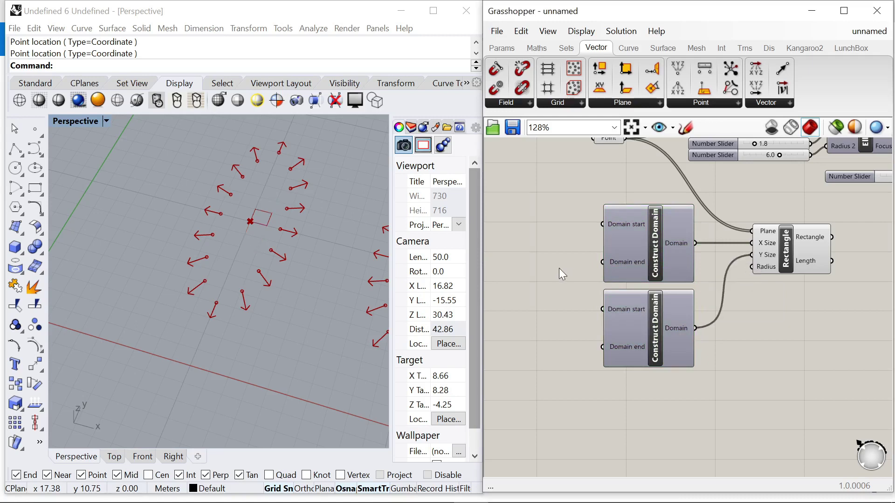
# Add a number slider defined as 0<10. and connect it to the X Size domain's start
pyautogui.doubleClick(558, 267)
pyautogui.write('0')
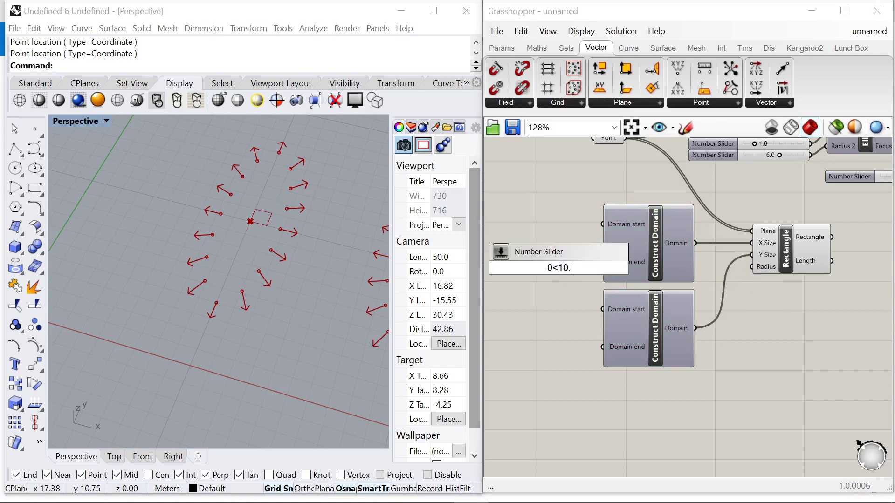
pyautogui.write('<10.')
pyautogui.press('Return')
pyautogui.scroll(2, 705, 297)
pyautogui.moveTo(538, 246); pyautogui.dragTo(528, 235)
pyautogui.moveTo(658, 237); pyautogui.dragTo(710, 237, button='right')
pyautogui.moveTo(573, 231); pyautogui.dragTo(522, 239)
# Add a Negative component that takes the slider value and feeds its result into the X Size domain's end
pyautogui.doubleClick(581, 287)
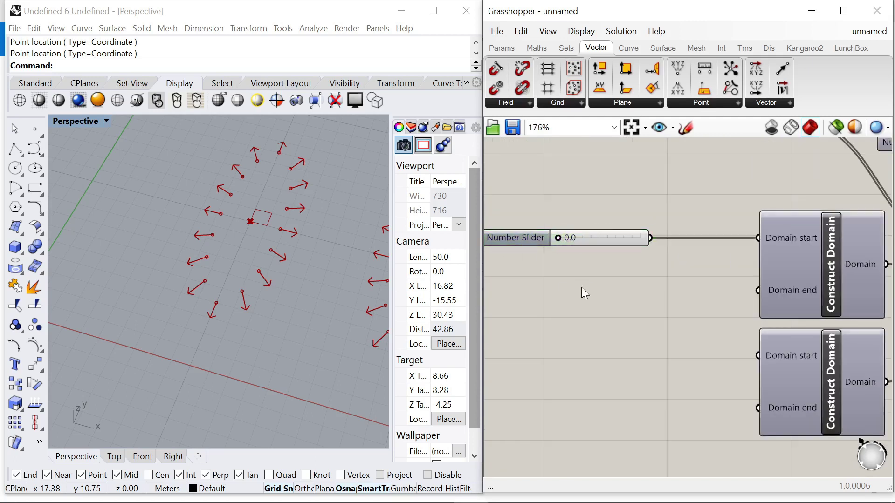
pyautogui.write('negative')
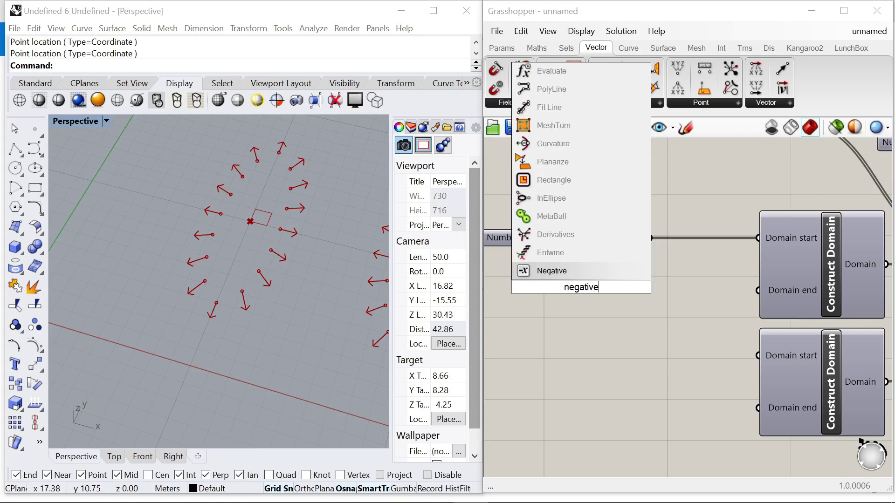
pyautogui.click(551, 271)
pyautogui.moveTo(543, 287); pyautogui.dragTo(536, 287)
pyautogui.moveTo(599, 295); pyautogui.dragTo(716, 297)
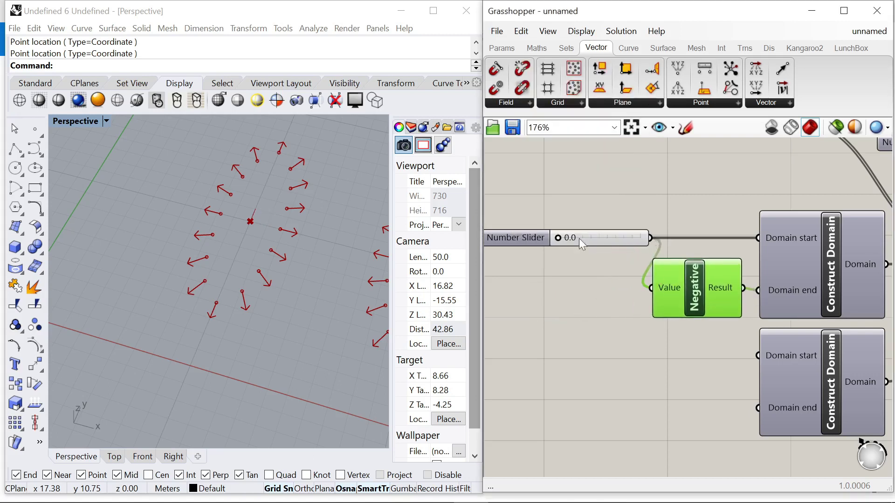
# Set the X Size domain slider to 5.6
pyautogui.scroll(-5, 554, 264)
pyautogui.click(722, 266)
pyautogui.scroll(6, 555, 275)
pyautogui.scroll(-4, 693, 232)
pyautogui.moveTo(613, 223); pyautogui.dragTo(593, 223)
# Duplicate the slider and Negative pair and use the copies for the start and end of the Y Size domain
pyautogui.keyDown('alt'); pyautogui.moveTo(707, 257); pyautogui.dragTo(758, 312); pyautogui.keyUp('alt')
pyautogui.scroll(5, 698, 309)
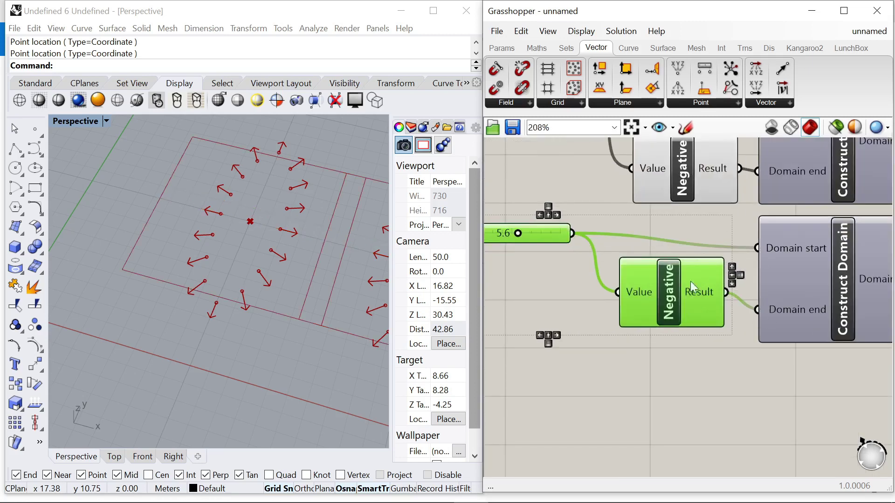
pyautogui.scroll(-1, 689, 281)
pyautogui.moveTo(670, 303); pyautogui.dragTo(673, 312)
pyautogui.click(564, 307)
pyautogui.scroll(-2, 542, 285)
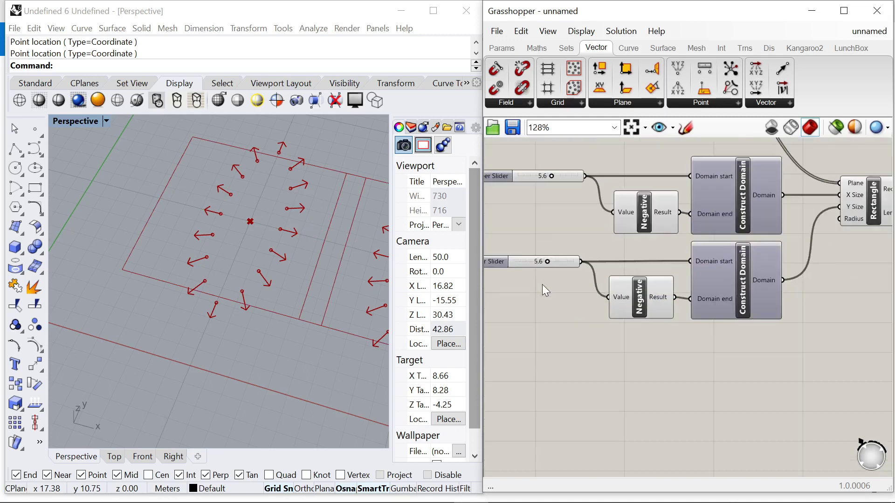
# Set the X Size domain slider to 5.0 and the Y Size domain slider to 10.0
pyautogui.scroll(3, 555, 195)
pyautogui.moveTo(545, 182)
pyautogui.mouseDown()
pyautogui.moveTo(569, 182)
pyautogui.moveTo(546, 191)
pyautogui.mouseUp()
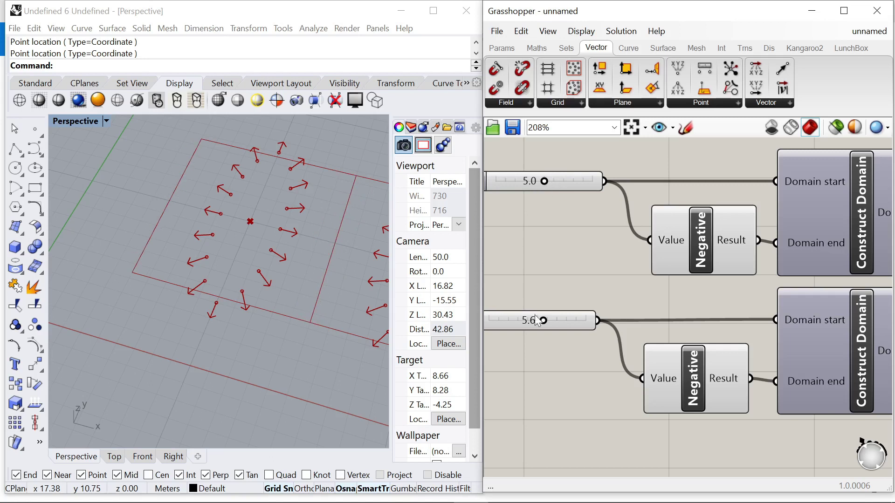
pyautogui.moveTo(544, 321); pyautogui.dragTo(589, 328)
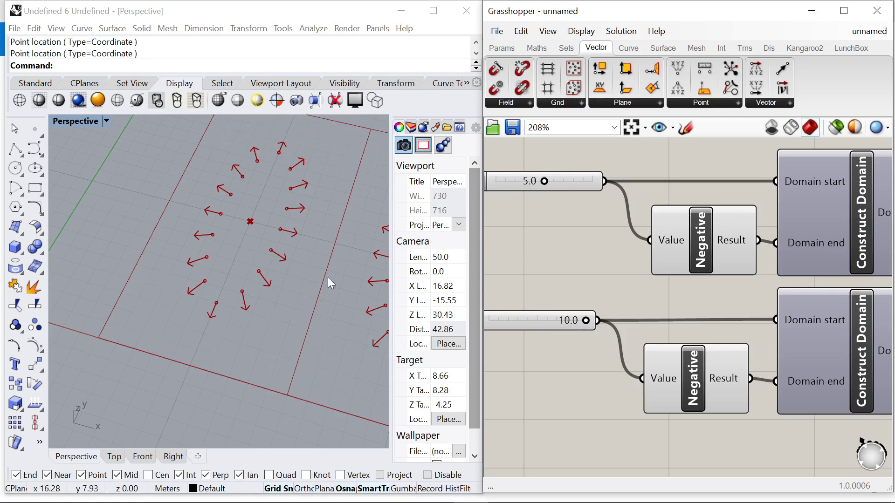
pyautogui.scroll(-5, 328, 283)
pyautogui.scroll(-5, 616, 336)
# Add a Surface parameter after the Rectangle component and feed the rectangles into it
pyautogui.scroll(3, 726, 287)
pyautogui.click(706, 279)
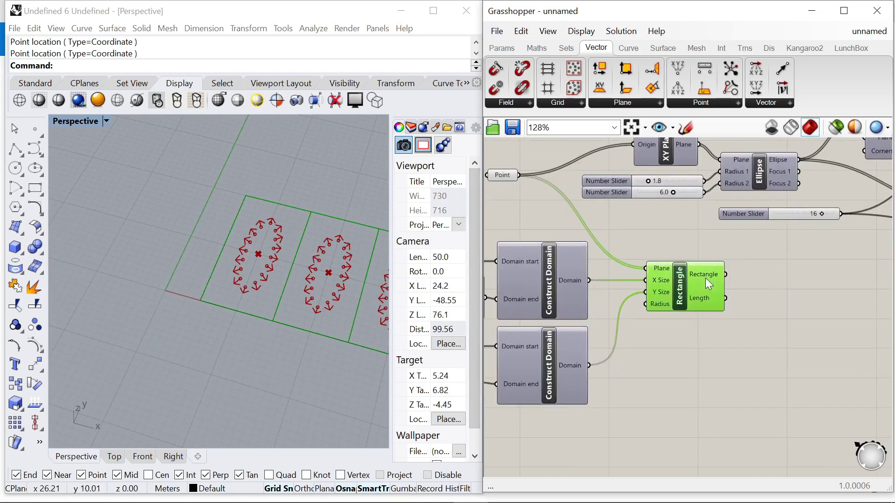
pyautogui.scroll(-4, 664, 299)
pyautogui.scroll(4, 736, 307)
pyautogui.doubleClick(735, 304)
pyautogui.write('s')
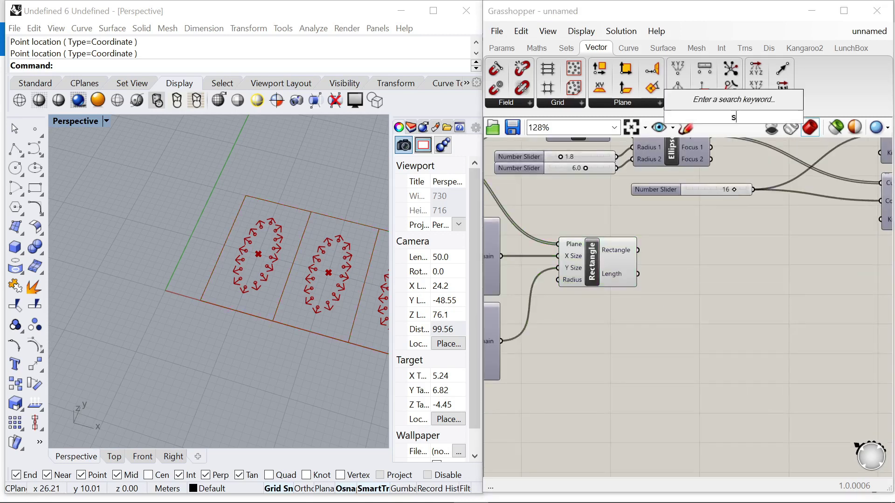
pyautogui.write('urfa')
pyautogui.press('Return')
pyautogui.moveTo(638, 250); pyautogui.dragTo(718, 315)
# Move the Surface parameter below the Line component, close to Field Line
pyautogui.scroll(-3, 639, 301)
pyautogui.scroll(1, 634, 306)
pyautogui.moveTo(627, 299); pyautogui.dragTo(829, 272)
pyautogui.click(763, 314)
pyautogui.scroll(-3, 764, 314)
pyautogui.scroll(4, 745, 230)
pyautogui.scroll(-3, 718, 214)
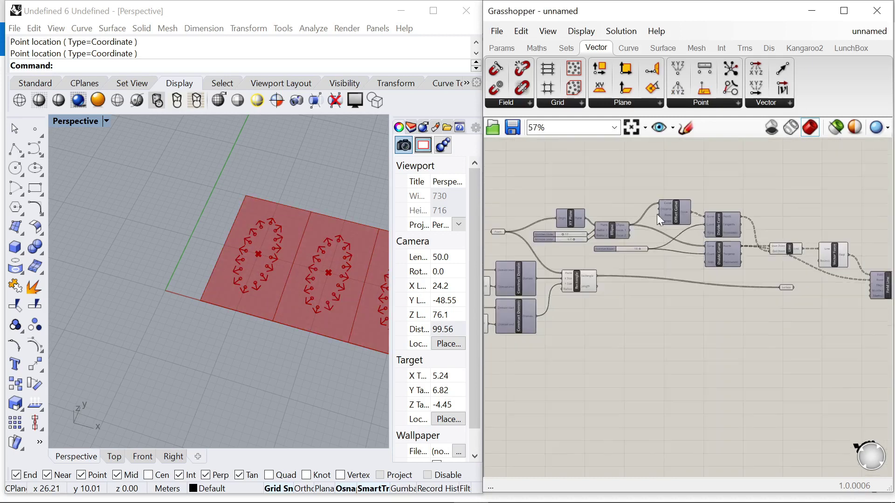
pyautogui.scroll(3, 658, 219)
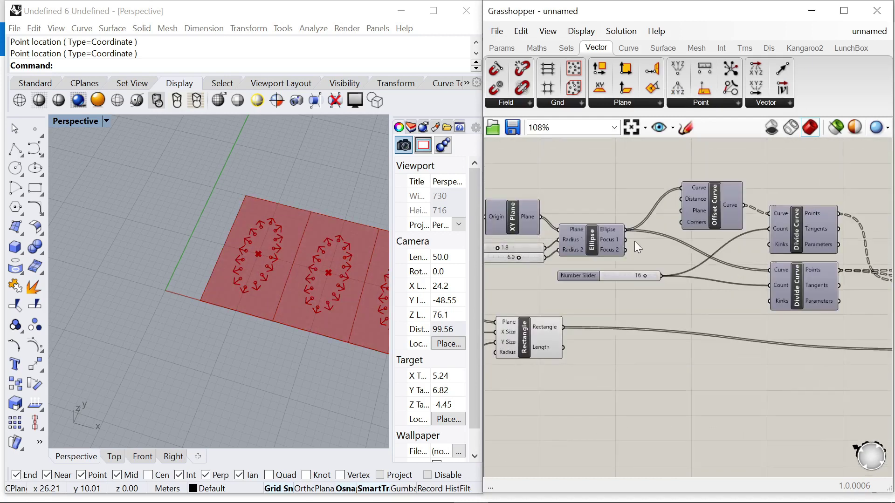
# Connect the Surface parameter holding the rectangles to the Bounds input of the Vector Force component
pyautogui.click(603, 229)
pyautogui.scroll(4, 345, 263)
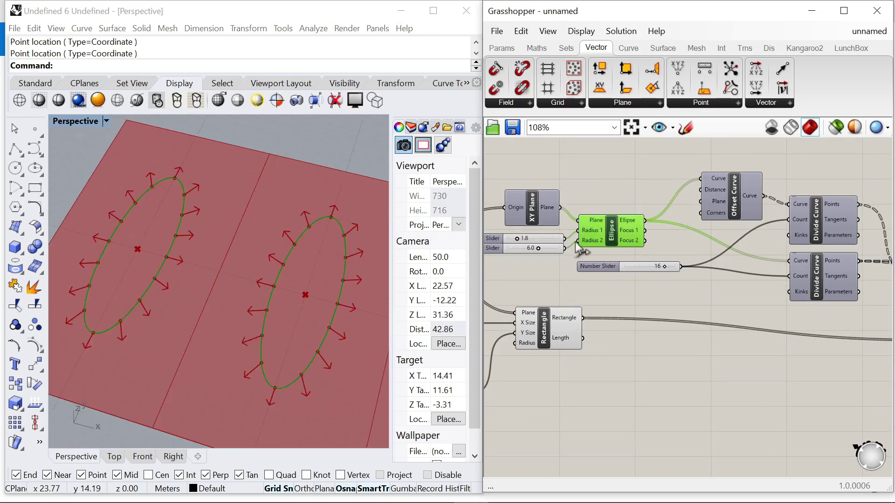
pyautogui.scroll(-4, 688, 228)
pyautogui.scroll(3, 634, 251)
pyautogui.scroll(2, 629, 250)
pyautogui.click(627, 250)
pyautogui.scroll(2, 625, 251)
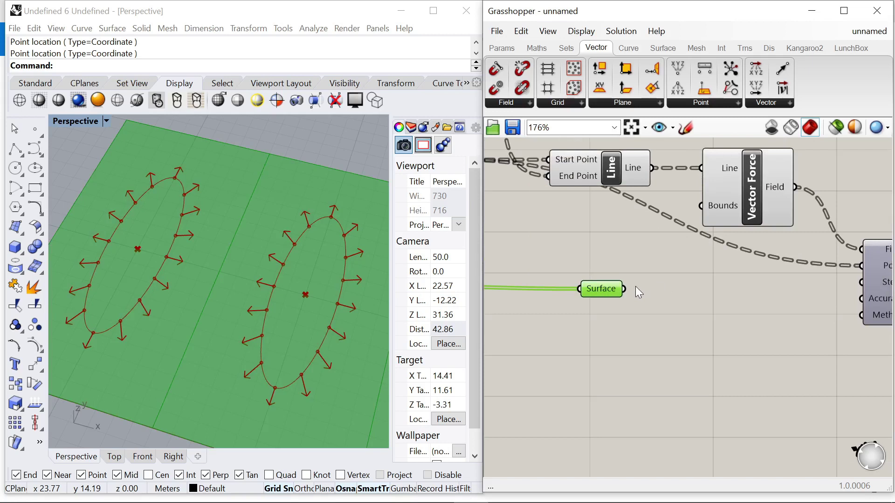
pyautogui.scroll(-4, 631, 281)
pyautogui.click(760, 272)
pyautogui.rightClick(756, 217)
pyautogui.click(770, 220)
pyautogui.scroll(3, 629, 281)
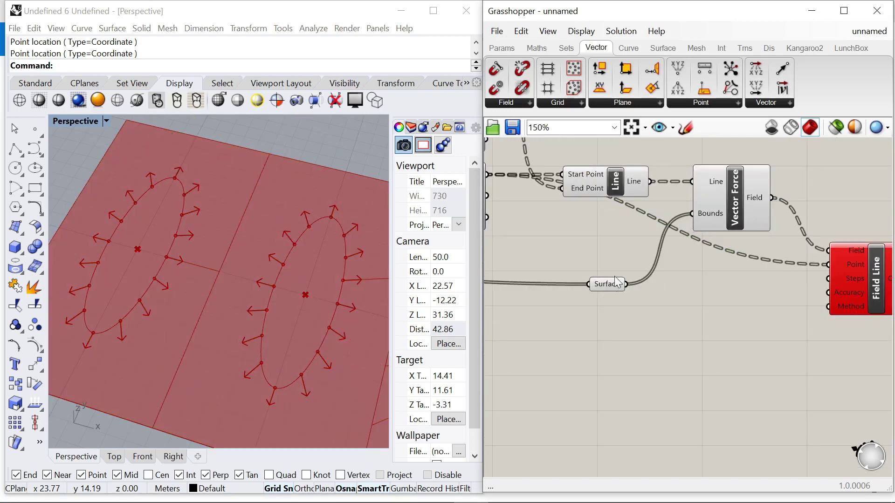
# Move the Surface parameter slightly up and graft its data so each rectangle bounds its own force field
pyautogui.moveTo(607, 285); pyautogui.dragTo(604, 265)
pyautogui.scroll(-5, 293, 257)
pyautogui.scroll(6, 322, 270)
pyautogui.scroll(-5, 323, 272)
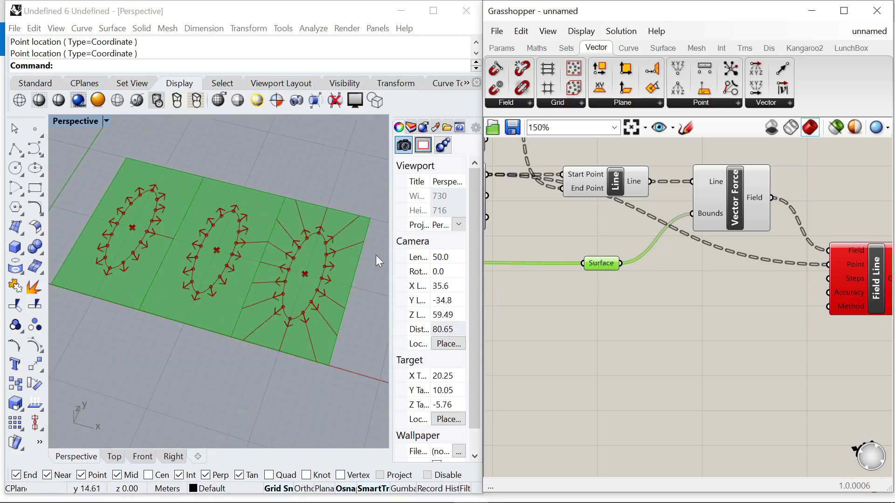
pyautogui.scroll(2, 605, 264)
pyautogui.rightClick(605, 264)
pyautogui.click(619, 365)
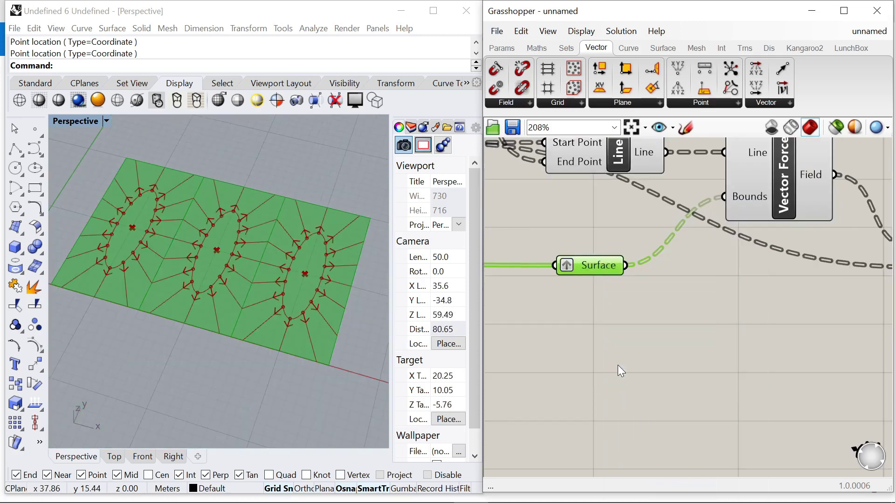
pyautogui.moveTo(233, 325); pyautogui.dragTo(302, 304, button='right')
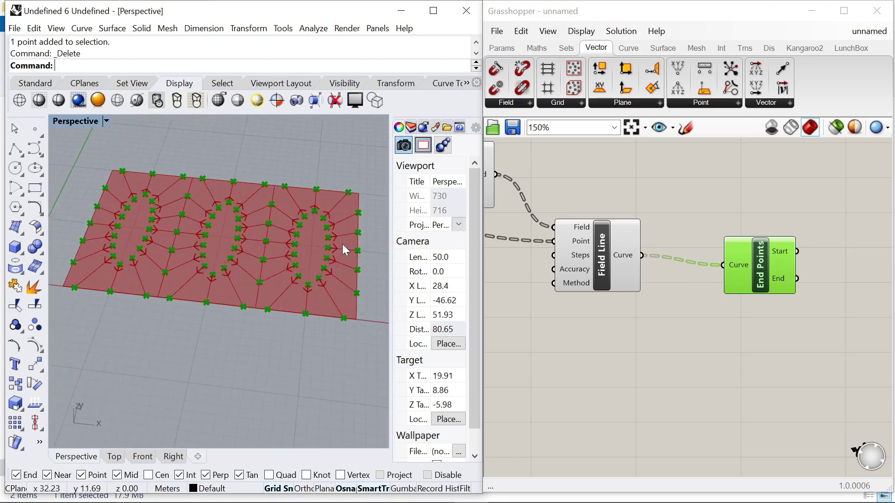
# Shift End Points away from Field Line and add a Move component with the field line curves as its geometry
pyautogui.scroll(-4, 632, 220)
pyautogui.scroll(4, 685, 239)
pyautogui.moveTo(671, 237); pyautogui.dragTo(742, 246)
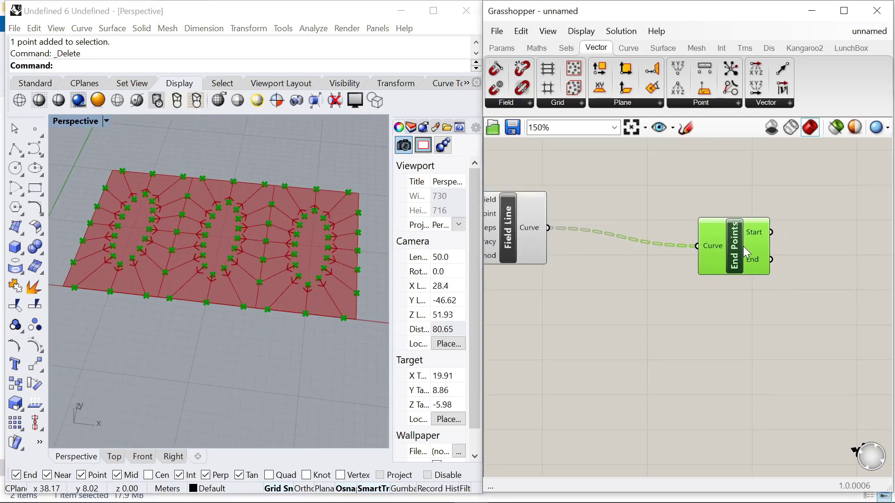
pyautogui.doubleClick(643, 363)
pyautogui.write('mo')
pyautogui.press('Return')
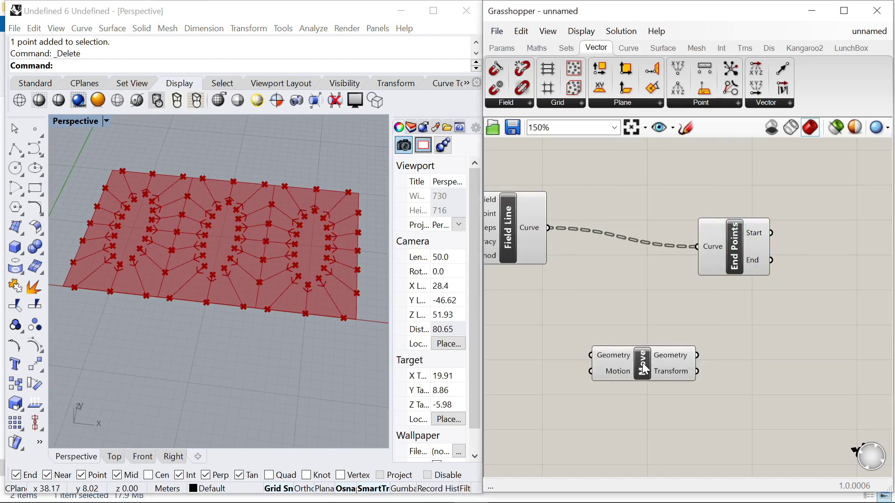
pyautogui.moveTo(593, 340); pyautogui.dragTo(592, 355)
# Feed a slider-driven Unit Z vector into the Move component's Motion input and set the slider to 7.0
pyautogui.scroll(-3, 633, 286)
pyautogui.moveTo(701, 267); pyautogui.dragTo(777, 260)
pyautogui.scroll(4, 672, 333)
pyautogui.moveTo(632, 329); pyautogui.dragTo(697, 274)
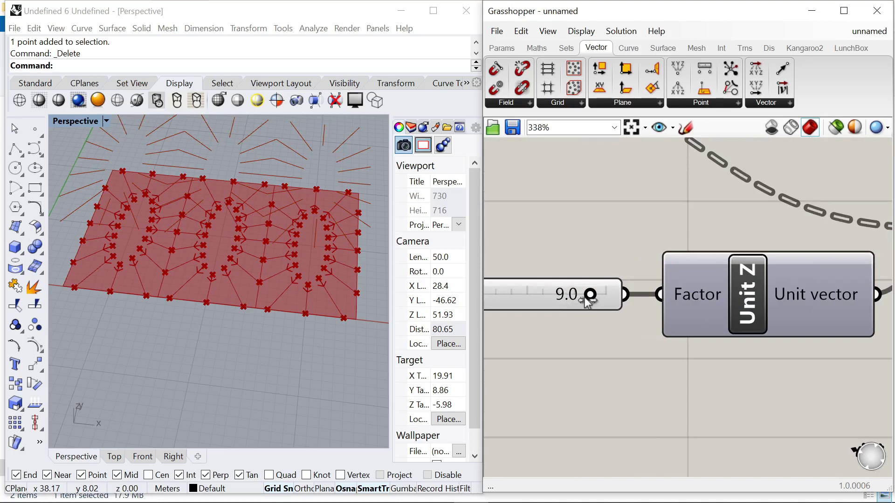
pyautogui.moveTo(587, 298); pyautogui.dragTo(558, 306)
pyautogui.moveTo(293, 303); pyautogui.dragTo(294, 267, button='right')
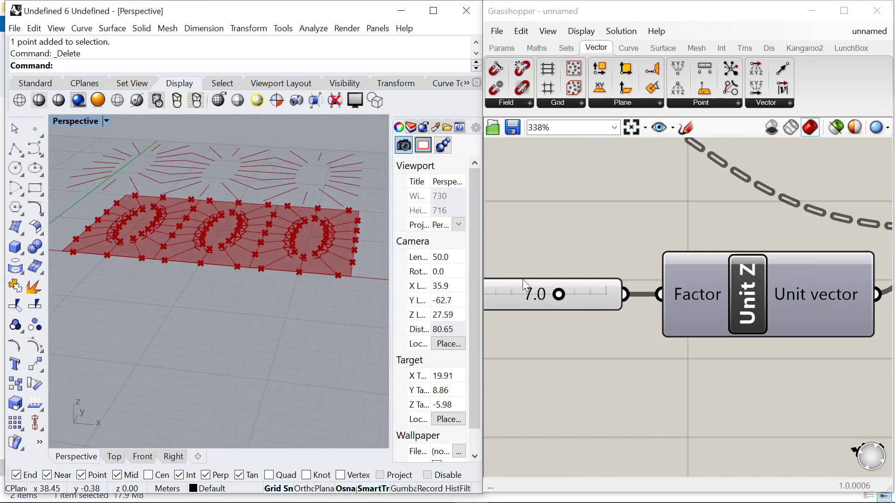
# Feed the moved curves into End Points and place that component level with Move
pyautogui.scroll(-7, 531, 263)
pyautogui.scroll(4, 713, 233)
pyautogui.moveTo(703, 269); pyautogui.dragTo(751, 185)
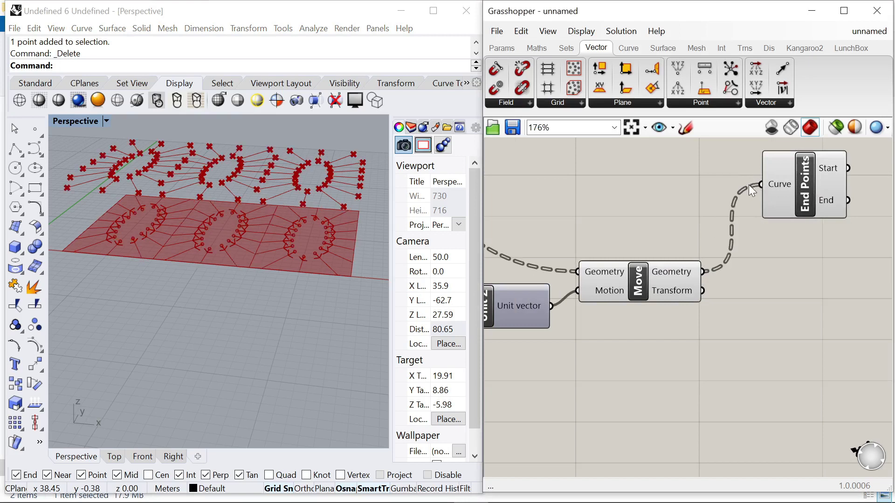
pyautogui.scroll(-4, 683, 250)
pyautogui.click(766, 265)
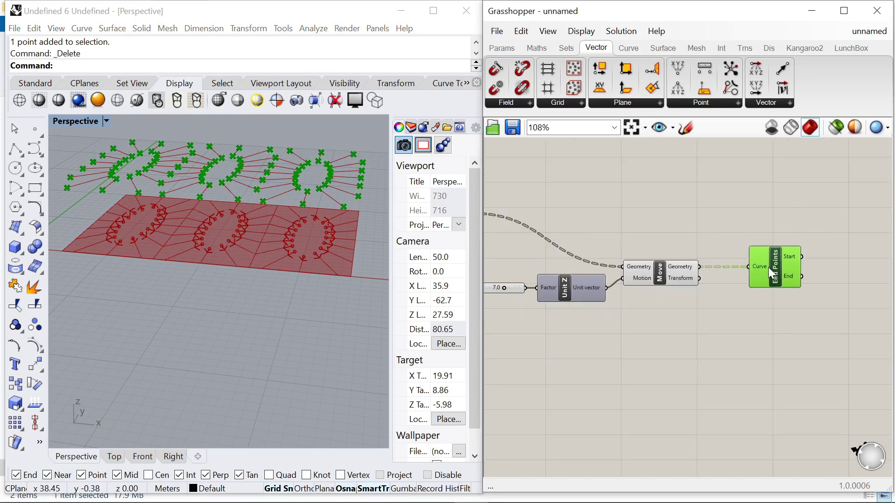
pyautogui.scroll(-2, 676, 244)
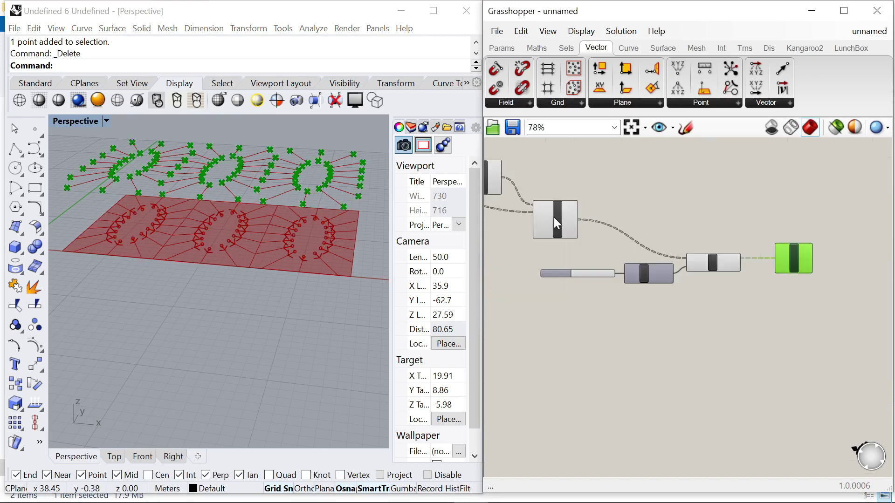
pyautogui.scroll(3, 554, 217)
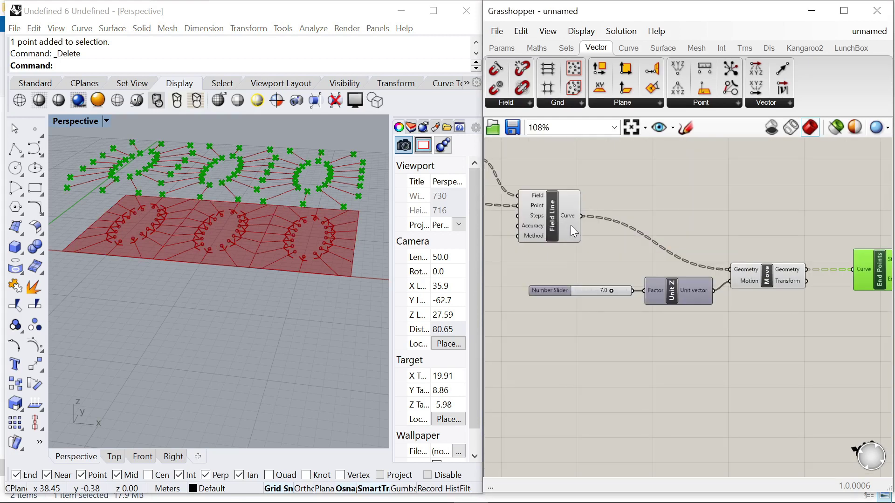
# Add two Point parameters after End Points, one fed by the Start output and one by the End output
pyautogui.doubleClick(693, 237)
pyautogui.write('point')
pyautogui.press('Return')
pyautogui.scroll(4, 619, 227)
pyautogui.moveTo(611, 218); pyautogui.dragTo(727, 243)
pyautogui.moveTo(753, 243); pyautogui.dragTo(703, 218)
pyautogui.hotkey('ctrl', 'c')
pyautogui.hotkey('ctrl', 'v')
pyautogui.moveTo(611, 255); pyautogui.dragTo(703, 259)
pyautogui.click(693, 229)
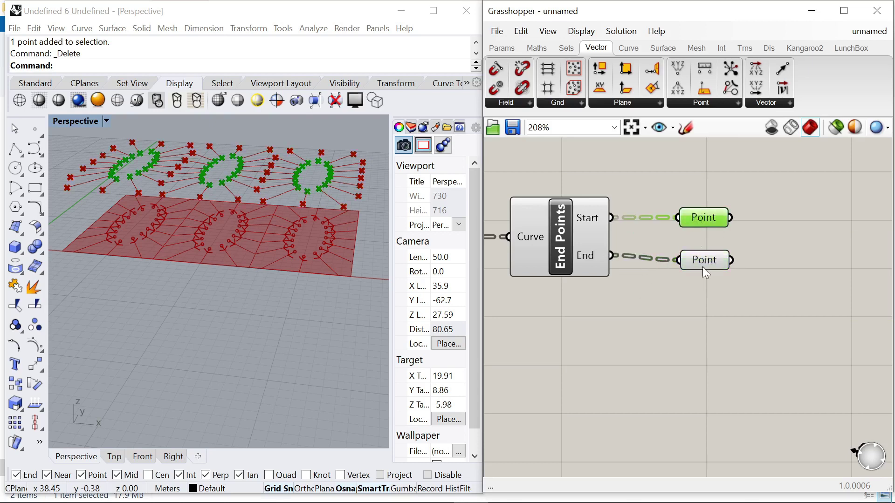
# Turn on the preview of the ellipses' Divide Curve points while keeping the offset curves' division points hidden
pyautogui.scroll(-6, 705, 251)
pyautogui.scroll(6, 566, 205)
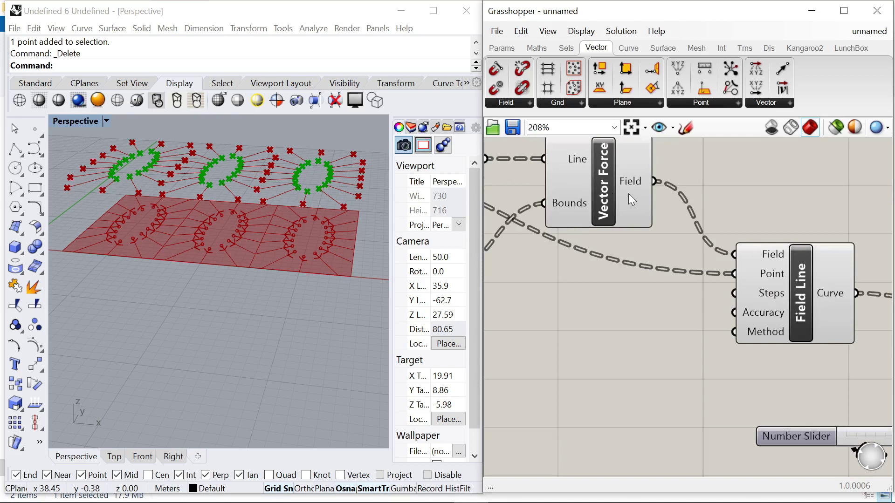
pyautogui.click(627, 192)
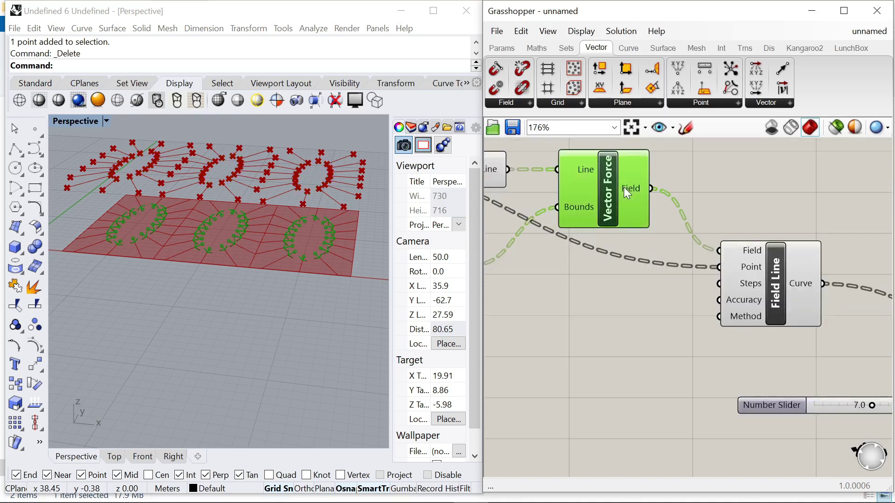
pyautogui.click(760, 279)
pyautogui.click(795, 205)
pyautogui.scroll(-4, 768, 259)
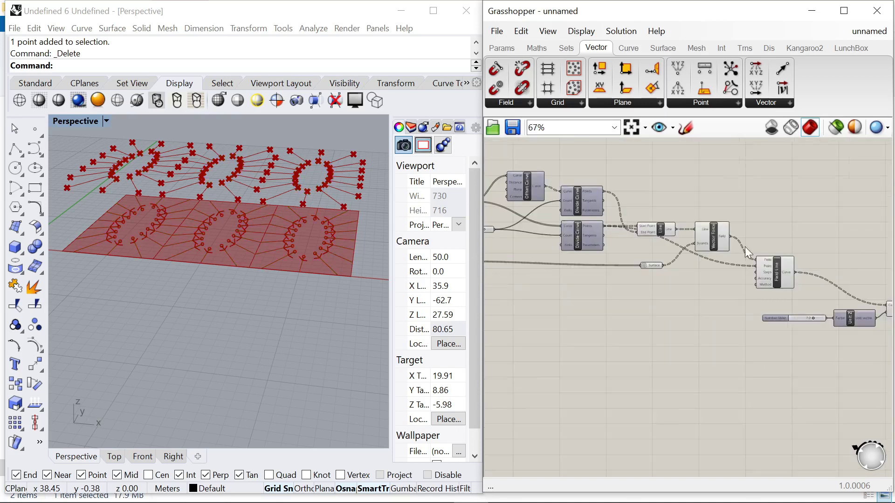
pyautogui.scroll(2, 557, 207)
pyautogui.click(601, 194)
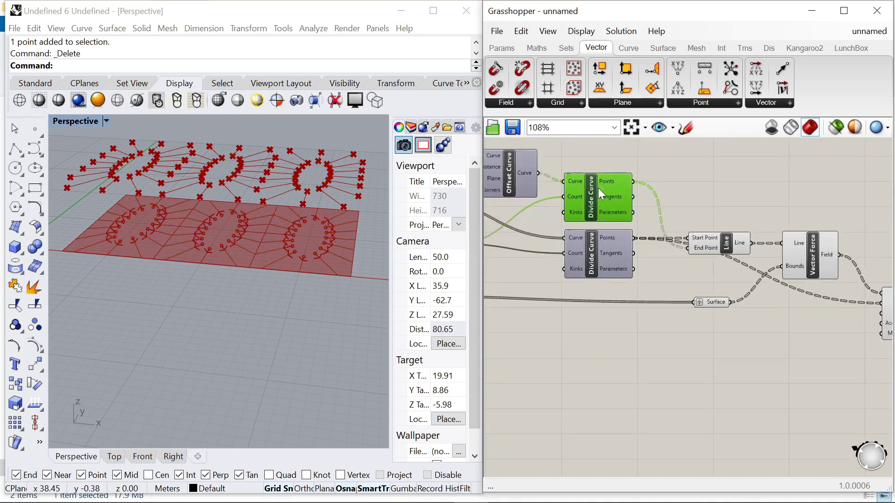
pyautogui.rightClick(648, 169)
pyautogui.click(671, 163)
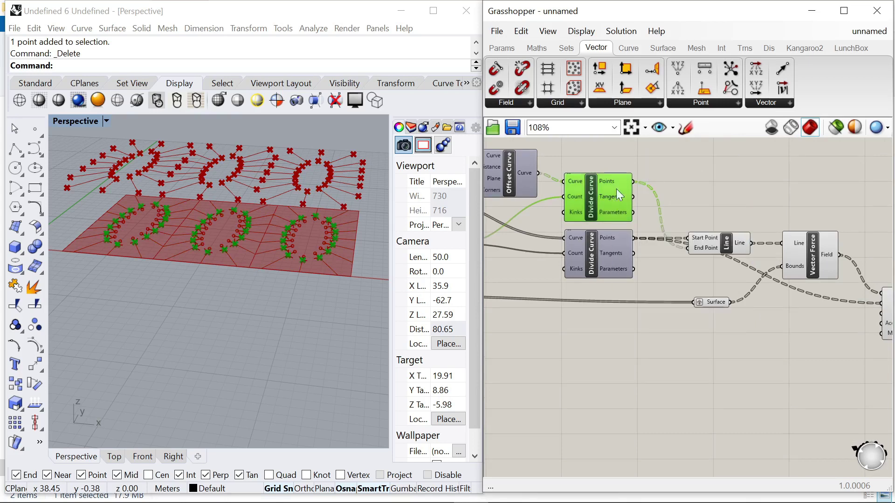
pyautogui.click(619, 254)
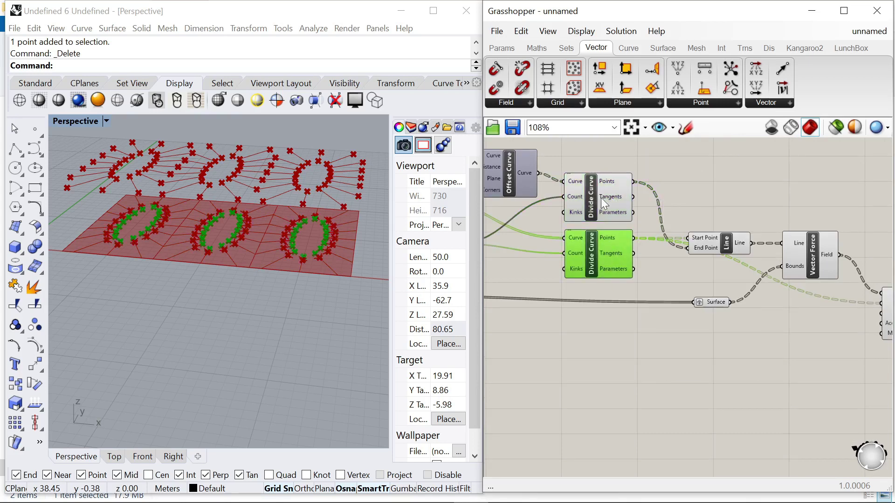
pyautogui.click(600, 197)
pyautogui.rightClick(648, 161)
pyautogui.click(671, 183)
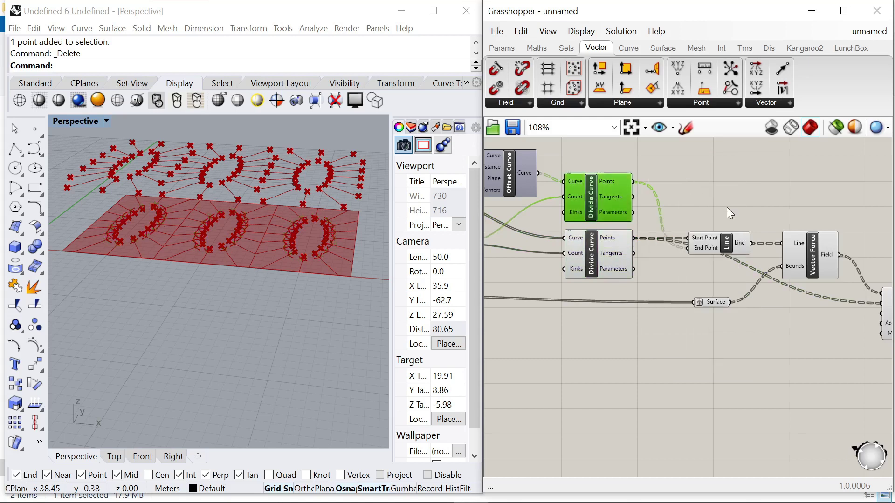
# Move the Line component closer to Vector Force, leaving space after the Divide Curve components
pyautogui.scroll(3, 726, 207)
pyautogui.click(759, 239)
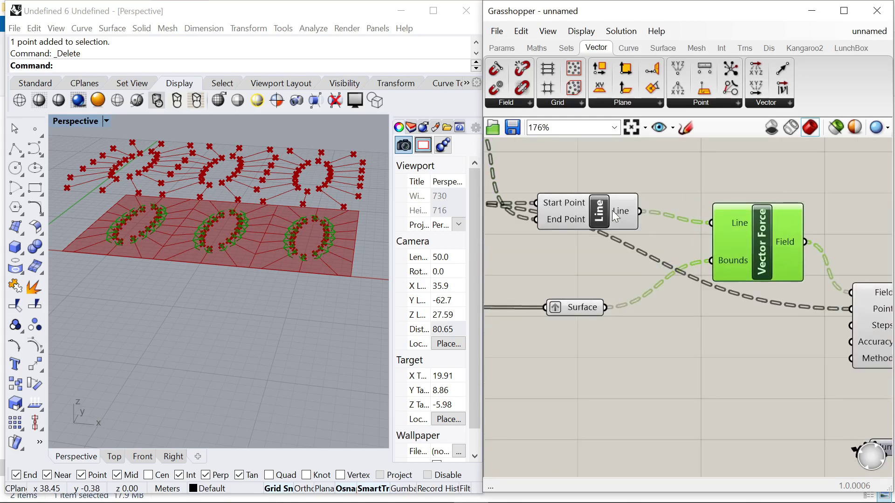
pyautogui.moveTo(615, 216); pyautogui.dragTo(662, 222)
pyautogui.scroll(-4, 663, 223)
pyautogui.scroll(1, 620, 247)
pyautogui.click(614, 274)
pyautogui.click(735, 224)
pyautogui.moveTo(658, 212); pyautogui.dragTo(670, 203)
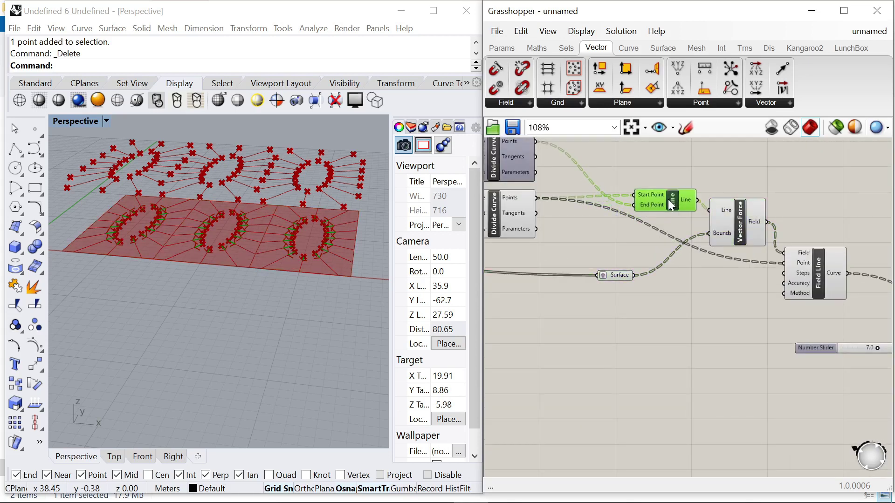
# Add a Point parameter above the Line component and feed it the ellipses' Divide Curve points
pyautogui.scroll(1, 627, 222)
pyautogui.doubleClick(640, 175)
pyautogui.write('poin')
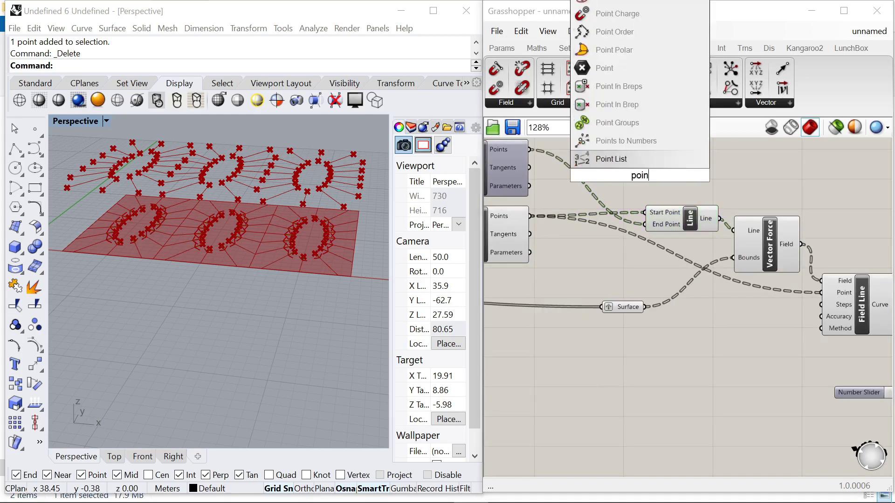
pyautogui.press('Return')
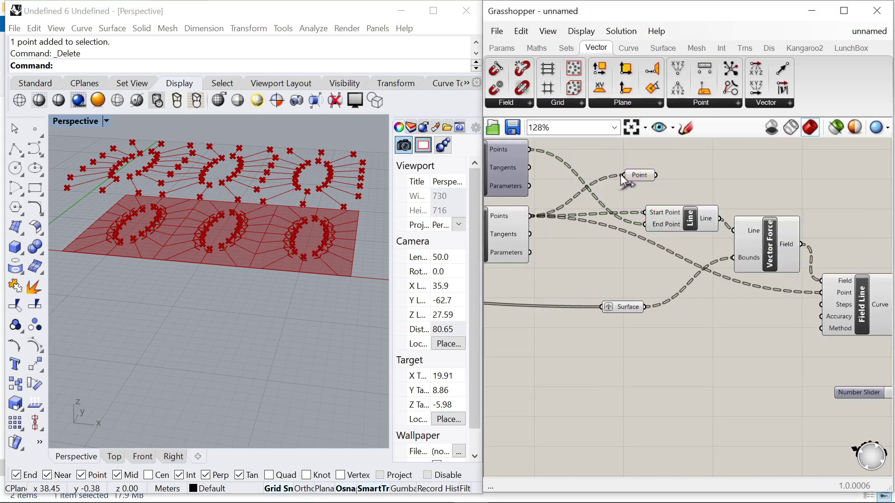
pyautogui.click(638, 174)
# Move the ellipse Point parameter to the end of the definition, above the End Points outputs' Point parameters
pyautogui.scroll(-4, 638, 175)
pyautogui.moveTo(639, 176); pyautogui.dragTo(865, 200)
pyautogui.scroll(-3, 665, 262)
pyautogui.moveTo(804, 241); pyautogui.dragTo(633, 196, button='right')
pyautogui.scroll(6, 632, 197)
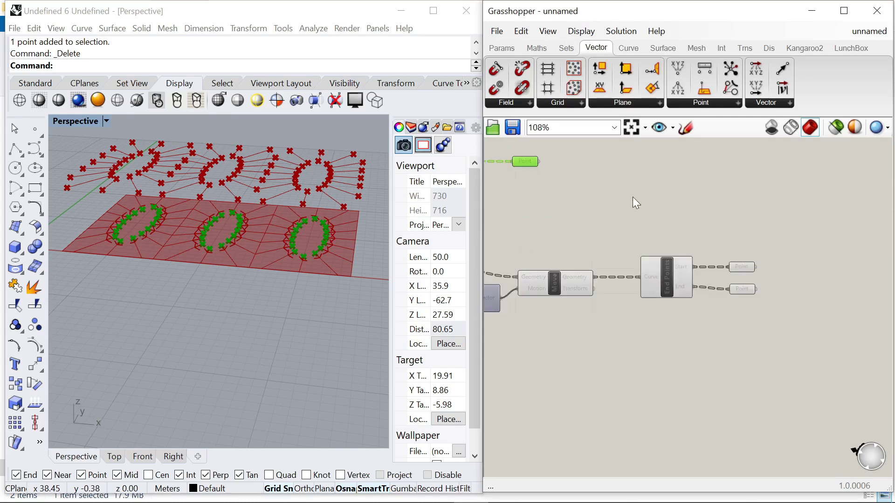
pyautogui.scroll(-3, 619, 211)
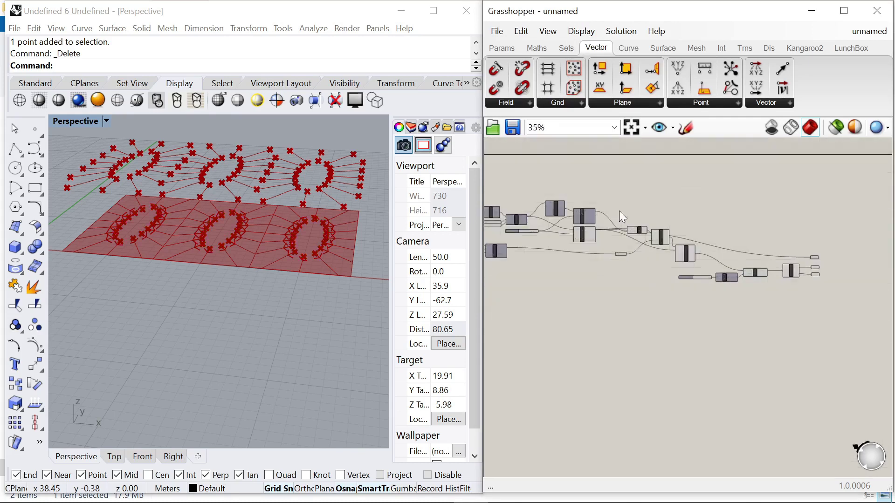
# Reposition the Line and Vector Force components higher and further from the Field Line component
pyautogui.scroll(4, 625, 219)
pyautogui.click(630, 208)
pyautogui.moveTo(712, 258); pyautogui.dragTo(726, 209)
pyautogui.moveTo(636, 206); pyautogui.dragTo(600, 194)
pyautogui.moveTo(732, 213); pyautogui.dragTo(697, 209)
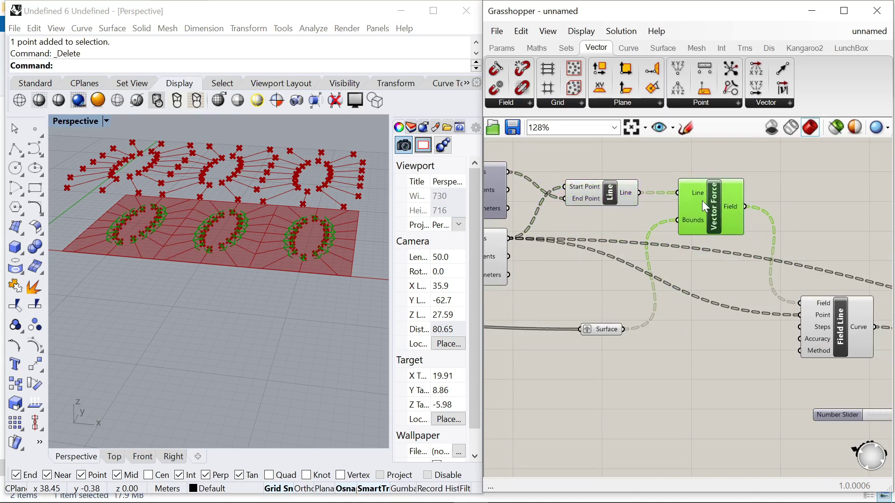
# Shift everything from Field Line and the height slider through the three Point parameters together as one group
pyautogui.scroll(-3, 702, 201)
pyautogui.moveTo(528, 201); pyautogui.dragTo(879, 363)
pyautogui.moveTo(792, 291); pyautogui.dragTo(771, 283)
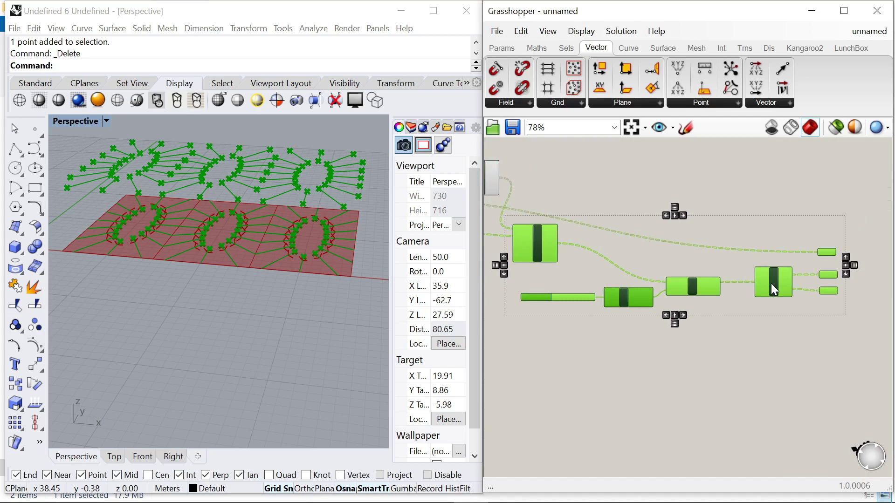
pyautogui.click(723, 217)
# Line up the Move, End Points, Unit Z and height slider components in a tidy row
pyautogui.scroll(3, 686, 279)
pyautogui.moveTo(704, 290); pyautogui.dragTo(729, 274)
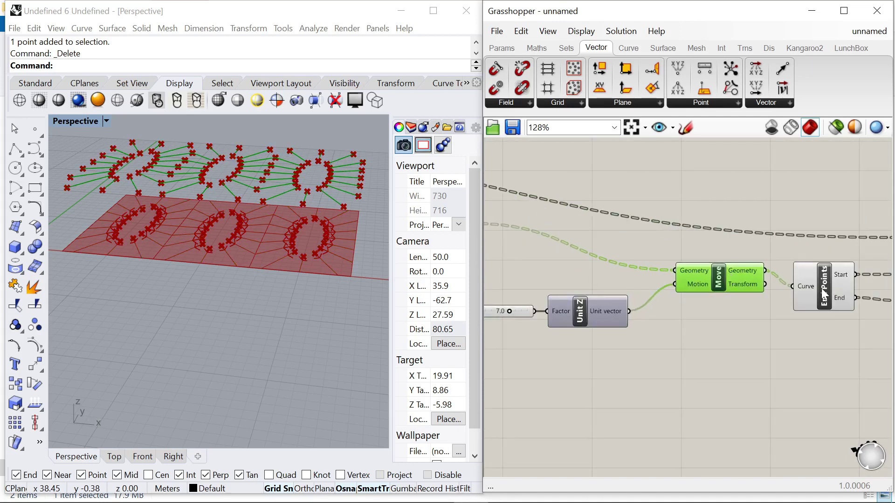
pyautogui.moveTo(825, 285); pyautogui.dragTo(826, 269)
pyautogui.moveTo(600, 309); pyautogui.dragTo(658, 302, button='right')
pyautogui.moveTo(658, 303); pyautogui.dragTo(680, 289)
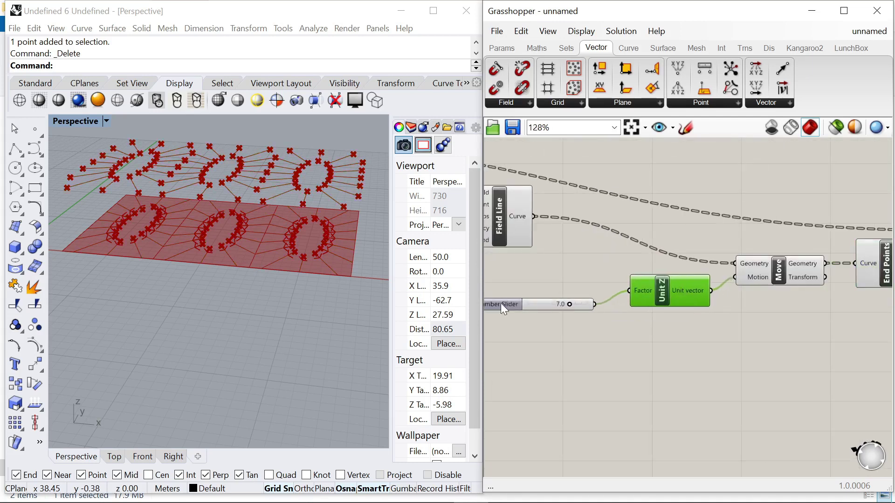
pyautogui.moveTo(501, 303); pyautogui.dragTo(523, 289)
pyautogui.click(644, 322)
# Move the Start and End Point parameters up together, nearer to the ellipse Point parameter
pyautogui.scroll(-4, 644, 322)
pyautogui.scroll(-2, 644, 323)
pyautogui.click(742, 275)
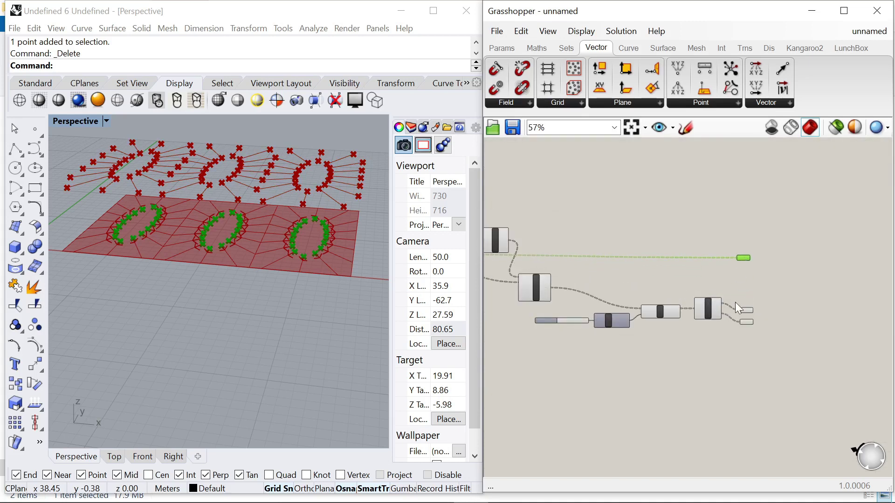
pyautogui.scroll(4, 733, 303)
pyautogui.moveTo(739, 298); pyautogui.dragTo(780, 351)
pyautogui.moveTo(759, 314); pyautogui.dragTo(757, 278)
# Examine which points the ellipse, Start and End Point parameters each hold in the Rhino viewport
pyautogui.click(753, 215)
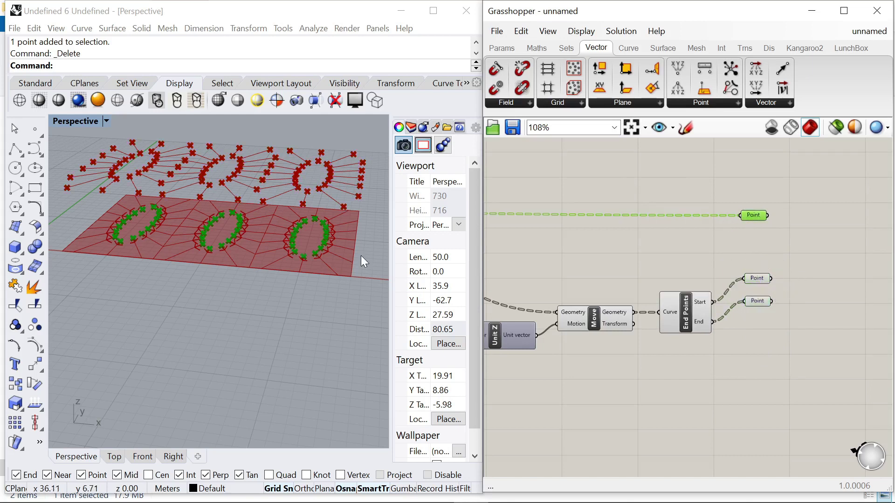
pyautogui.moveTo(358, 256); pyautogui.dragTo(356, 275, button='right')
pyautogui.scroll(2, 721, 283)
pyautogui.click(771, 276)
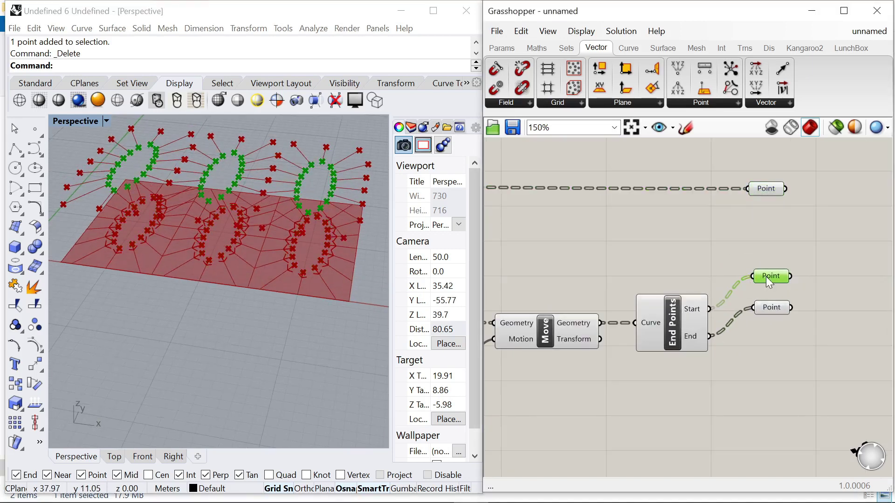
pyautogui.click(773, 309)
pyautogui.scroll(-6, 653, 259)
pyautogui.scroll(5, 709, 243)
# Add an Interpolate curve component and feed its Vertices input from the ellipse Point parameter
pyautogui.doubleClick(733, 265)
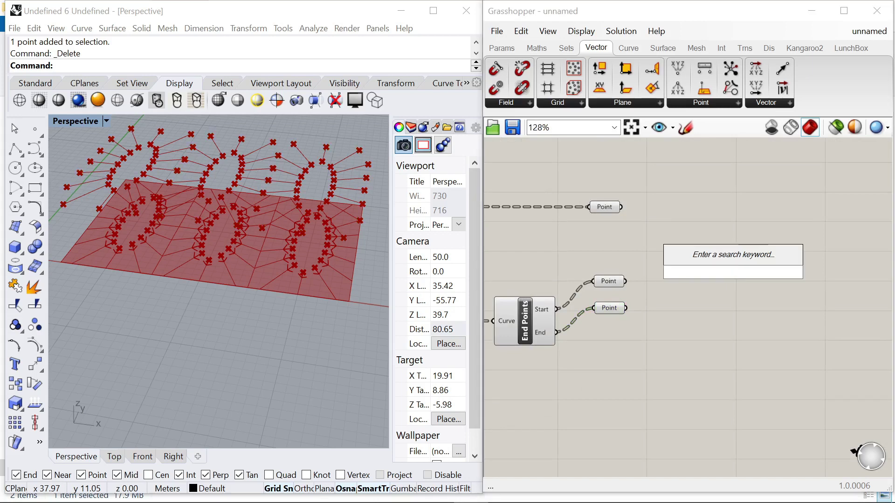
pyautogui.write('interpolate')
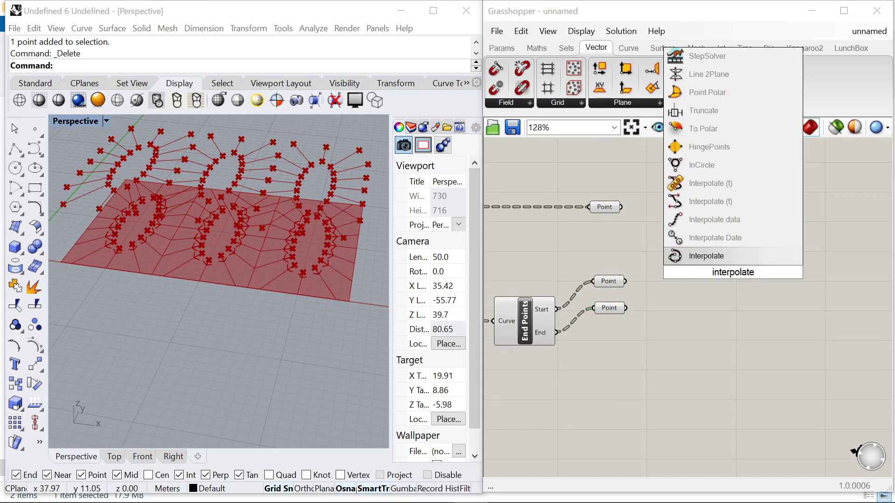
pyautogui.press('Return')
pyautogui.scroll(2, 643, 268)
pyautogui.moveTo(708, 249); pyautogui.dragTo(709, 250)
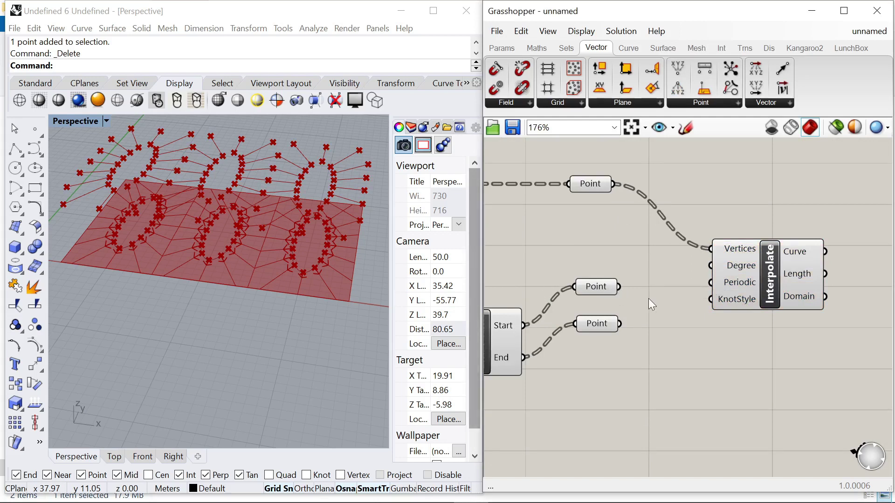
# Turn off the preview of all components upstream of the three Point parameters
pyautogui.scroll(-8, 652, 304)
pyautogui.moveTo(656, 327); pyautogui.dragTo(495, 242)
pyautogui.middleClick(521, 188)
pyautogui.click(547, 213)
pyautogui.moveTo(330, 260); pyautogui.dragTo(328, 254, button='right')
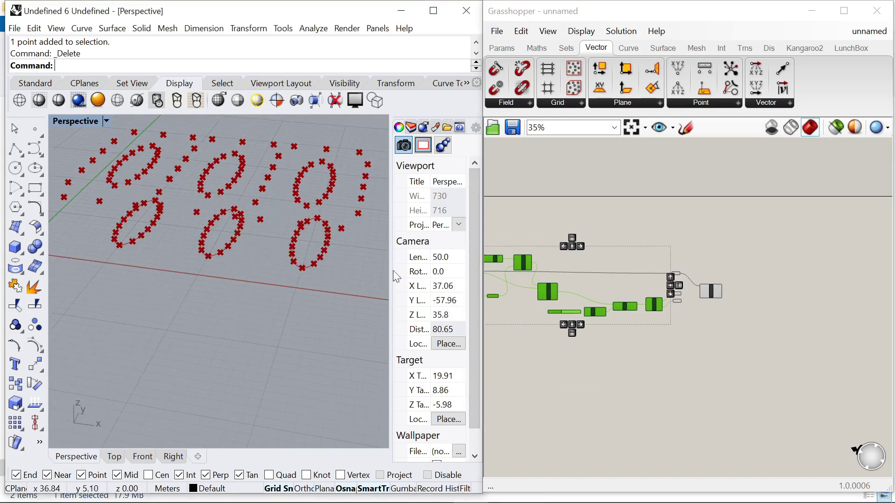
pyautogui.scroll(3, 624, 289)
pyautogui.scroll(10, 322, 233)
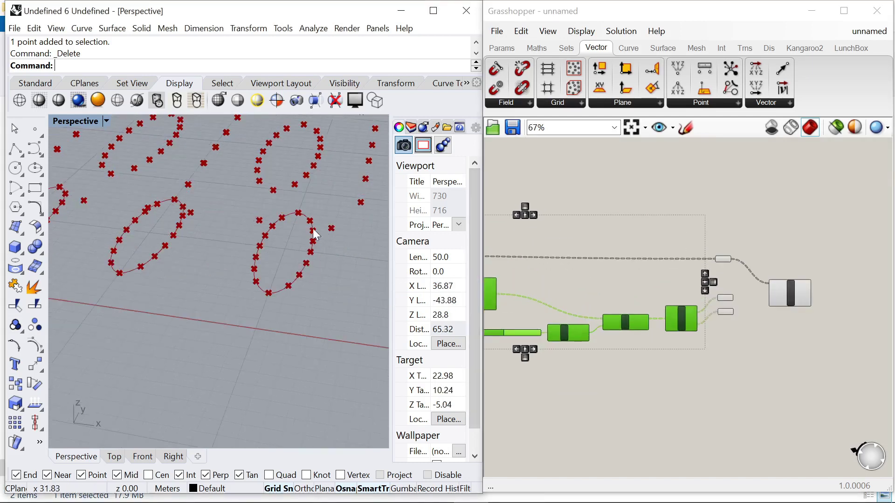
# Simplify and graft the data of the ellipse Point parameter that feeds Interpolate
pyautogui.click(793, 295)
pyautogui.click(789, 259)
pyautogui.scroll(5, 761, 282)
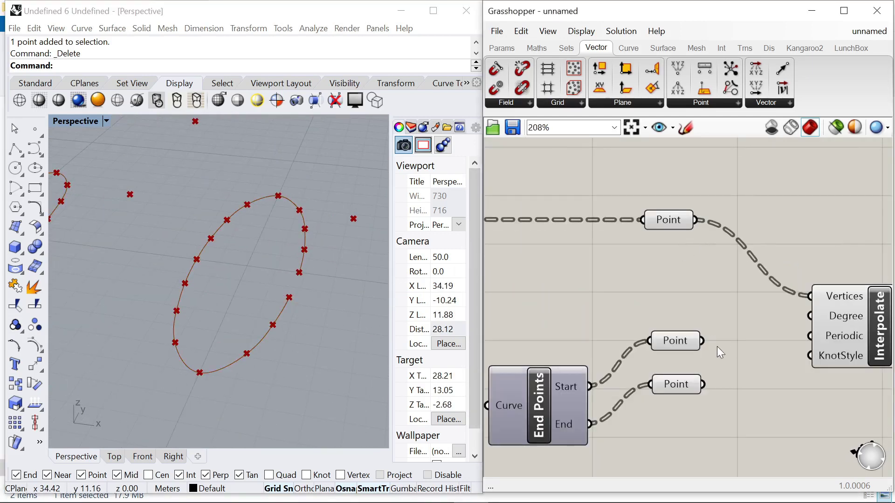
pyautogui.rightClick(665, 221)
pyautogui.click(676, 361)
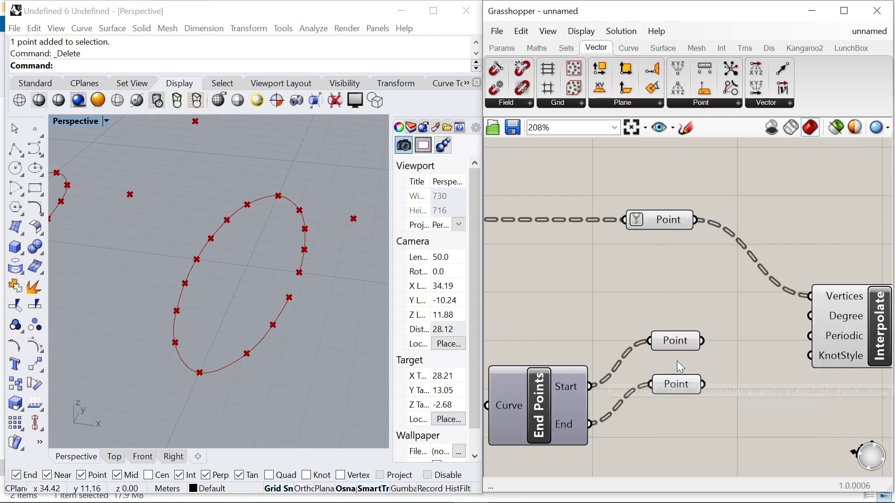
pyautogui.rightClick(660, 224)
pyautogui.click(694, 347)
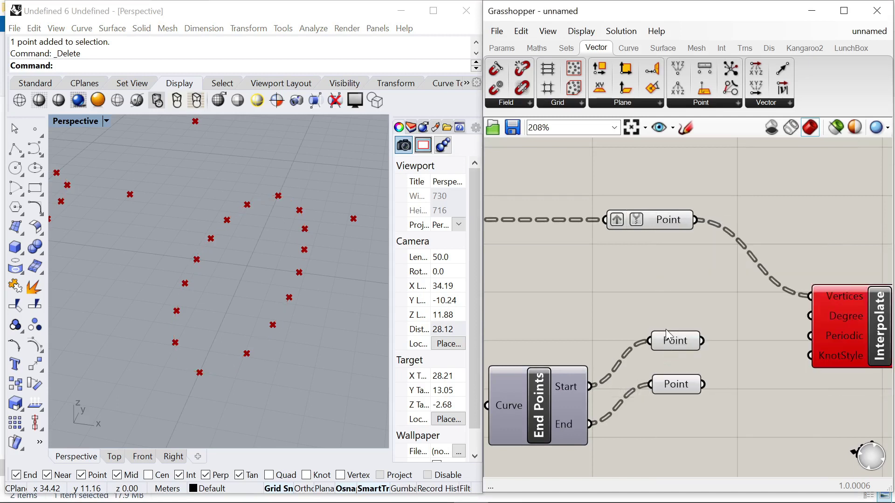
# Simplify and graft the data of both the Start and End Point parameters
pyautogui.rightClick(667, 340)
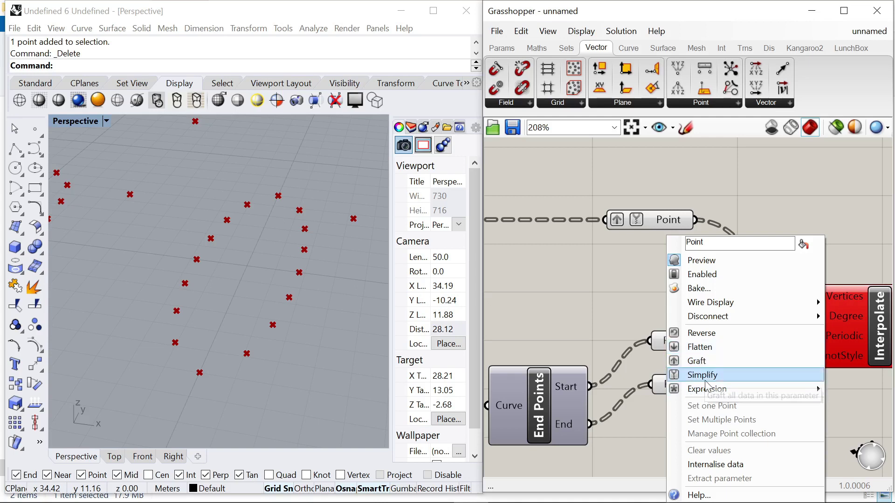
pyautogui.click(701, 376)
pyautogui.rightClick(667, 341)
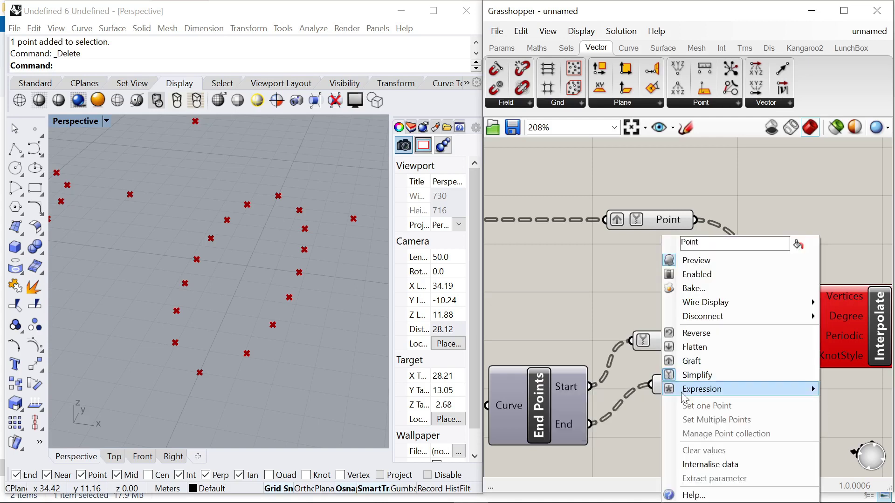
pyautogui.click(676, 361)
pyautogui.rightClick(679, 388)
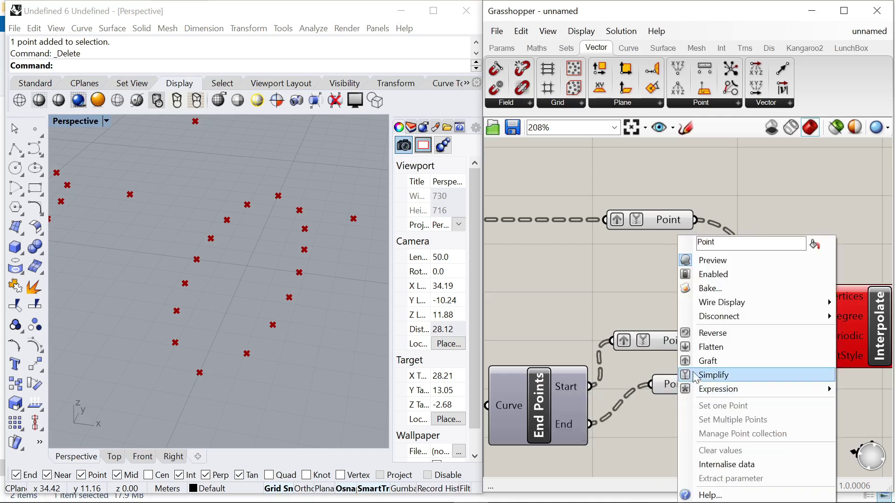
pyautogui.click(706, 372)
pyautogui.rightClick(673, 388)
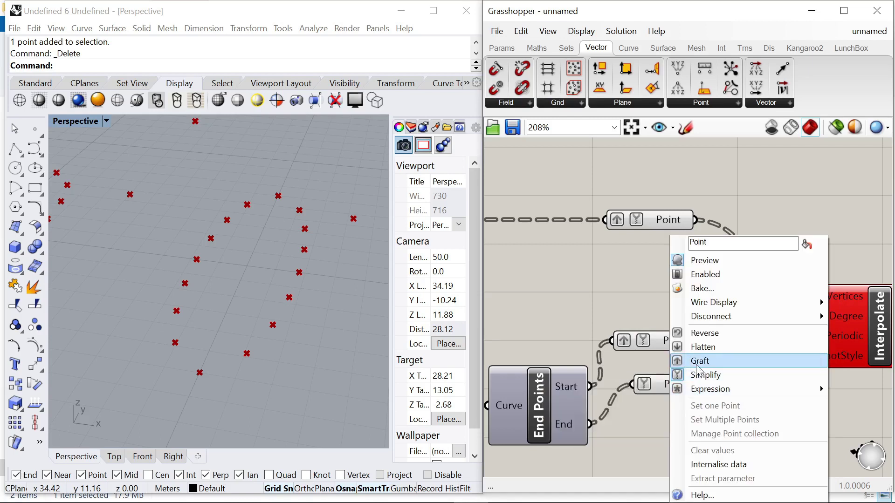
pyautogui.click(681, 360)
# Connect the Start and End Point parameters to Interpolate's Vertices in addition to the ellipse points
pyautogui.scroll(-3, 681, 363)
pyautogui.moveTo(738, 328); pyautogui.dragTo(750, 325)
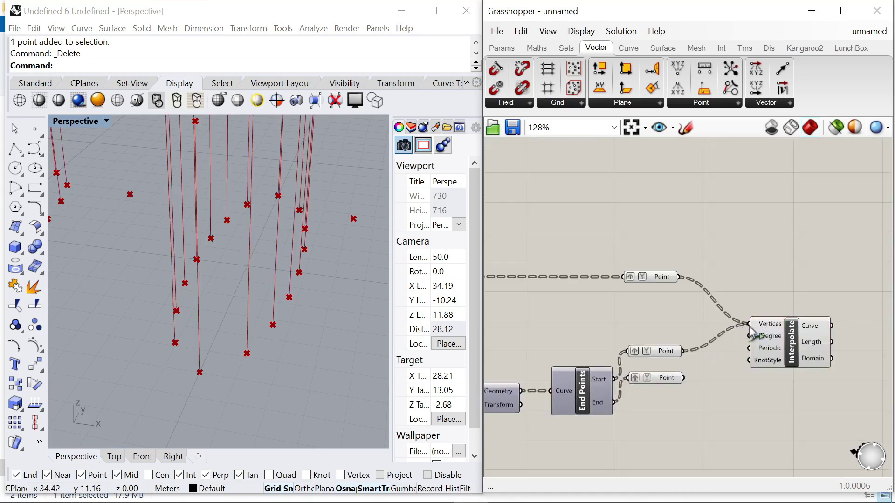
pyautogui.scroll(-5, 357, 345)
pyautogui.keyDown('shift'); pyautogui.moveTo(683, 378); pyautogui.dragTo(668, 278); pyautogui.keyUp('shift')
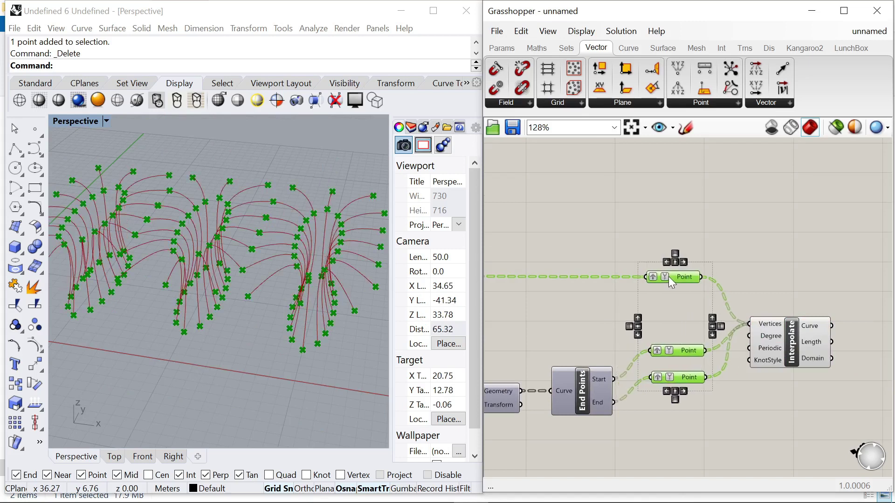
# Move the Interpolate component further away from the three Point parameters
pyautogui.click(764, 375)
pyautogui.moveTo(777, 351); pyautogui.dragTo(789, 351)
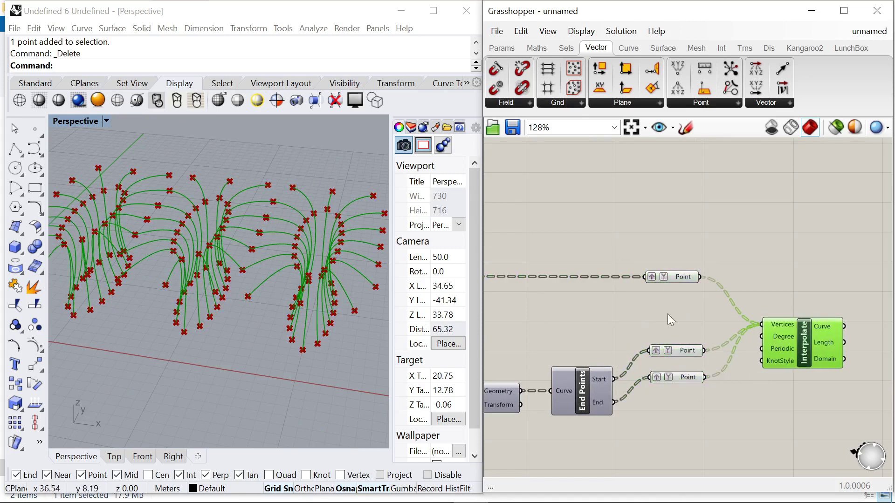
pyautogui.moveTo(667, 314); pyautogui.dragTo(560, 275, button='right')
pyautogui.scroll(1, 560, 274)
pyautogui.moveTo(731, 318); pyautogui.dragTo(795, 320)
# Add a panel containing 1 and connect it to Interpolate's Degree input to get straight-segment polylines
pyautogui.doubleClick(689, 374)
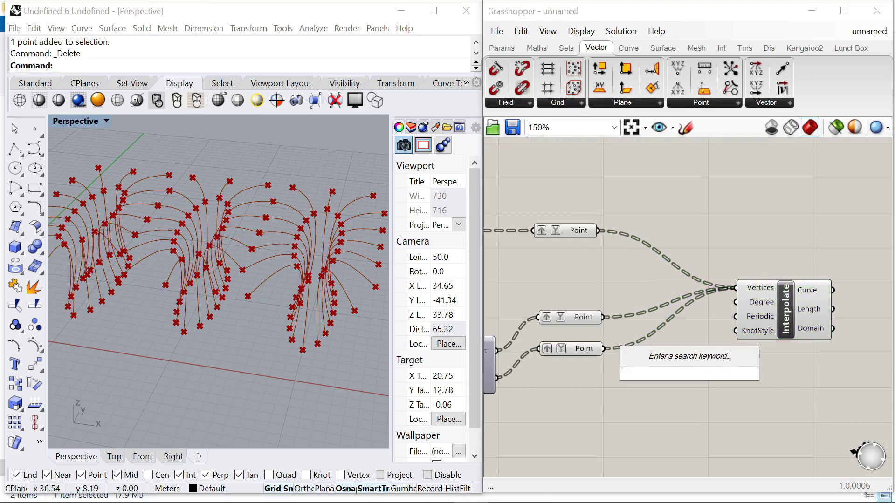
pyautogui.write('"1')
pyautogui.press('Return')
pyautogui.scroll(3, 701, 296)
pyautogui.click(767, 373)
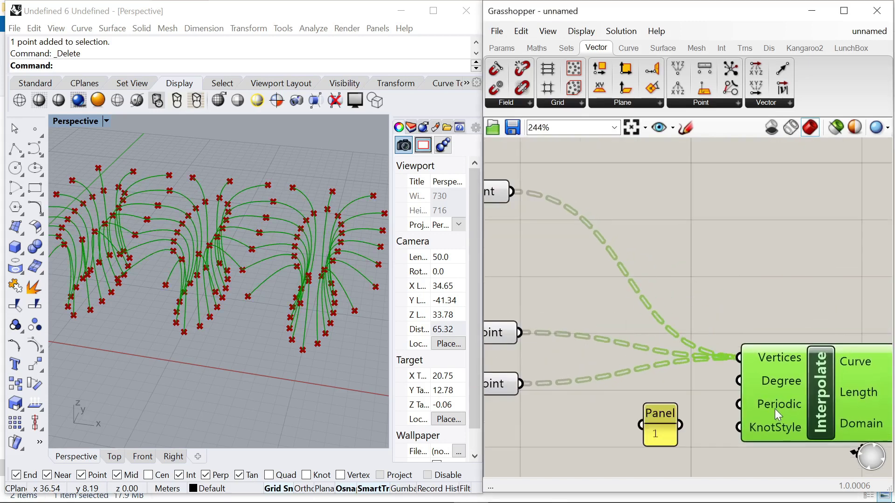
pyautogui.moveTo(658, 412); pyautogui.dragTo(666, 407)
pyautogui.scroll(-3, 611, 320)
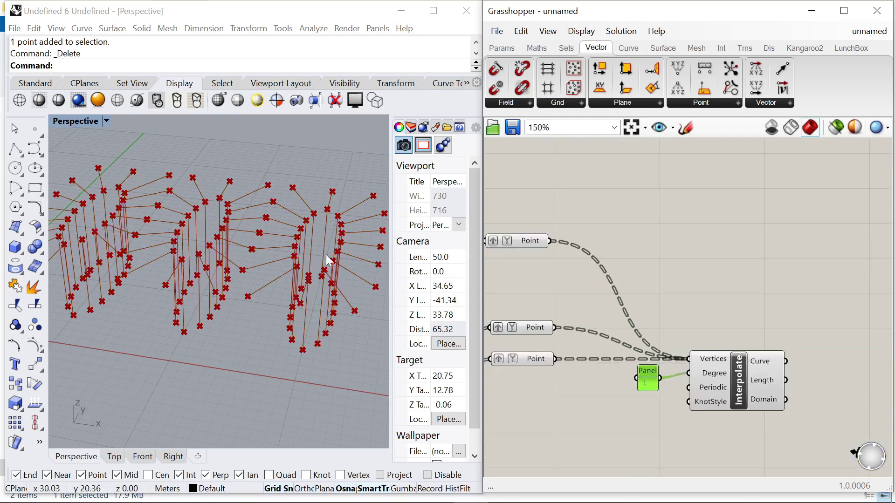
pyautogui.click(694, 395)
pyautogui.moveTo(378, 287)
pyautogui.mouseDown(button='right')
pyautogui.moveTo(303, 252)
pyautogui.moveTo(256, 259)
pyautogui.moveTo(312, 280)
pyautogui.moveTo(347, 270)
pyautogui.moveTo(364, 293)
pyautogui.mouseUp(button='right')
pyautogui.scroll(-5, 304, 253)
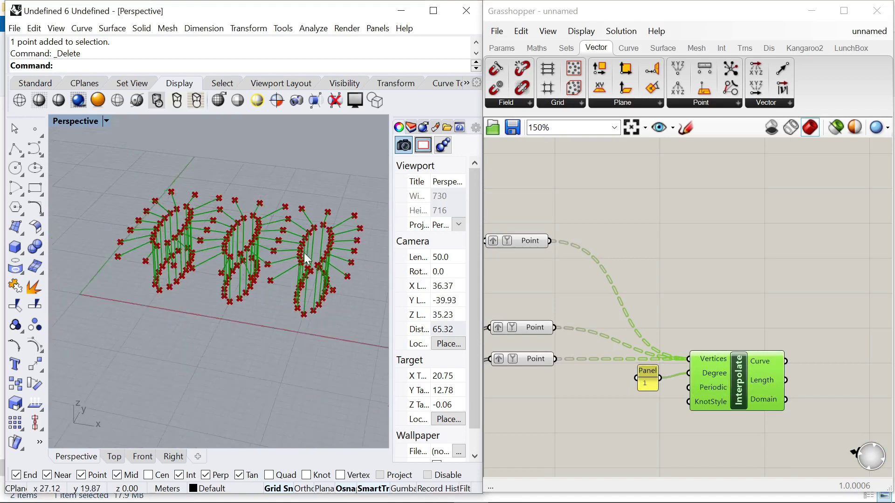
pyautogui.scroll(5, 669, 326)
pyautogui.scroll(-4, 666, 326)
# Add the Fillet component with a Radius input, connect Interpolate's Curve output to it and place it slightly lower
pyautogui.doubleClick(762, 324)
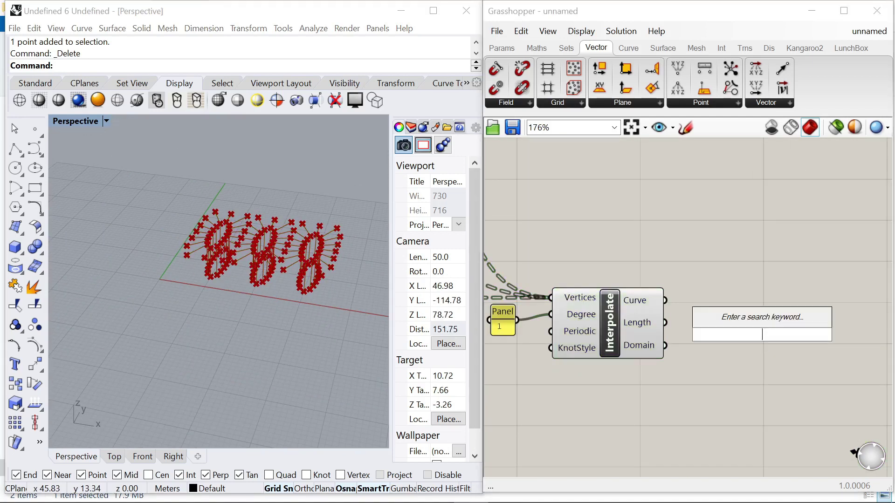
pyautogui.write('fill')
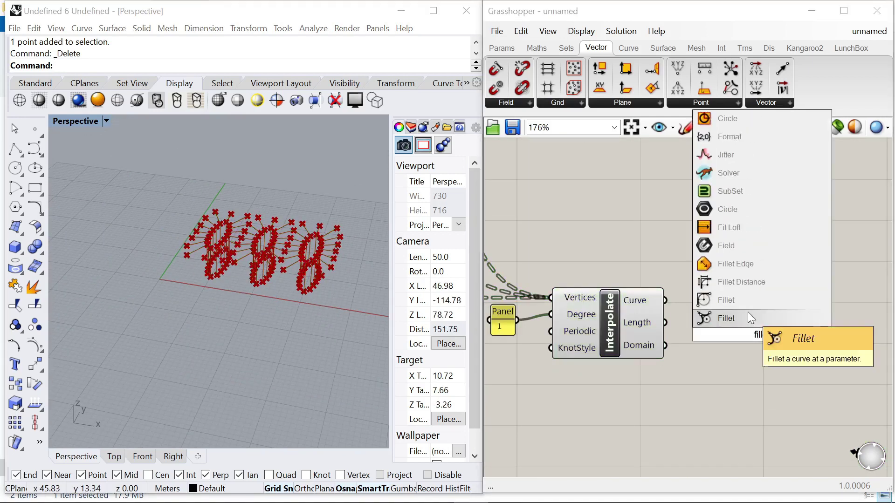
pyautogui.click(726, 300)
pyautogui.scroll(2, 674, 307)
pyautogui.moveTo(667, 297); pyautogui.dragTo(718, 327)
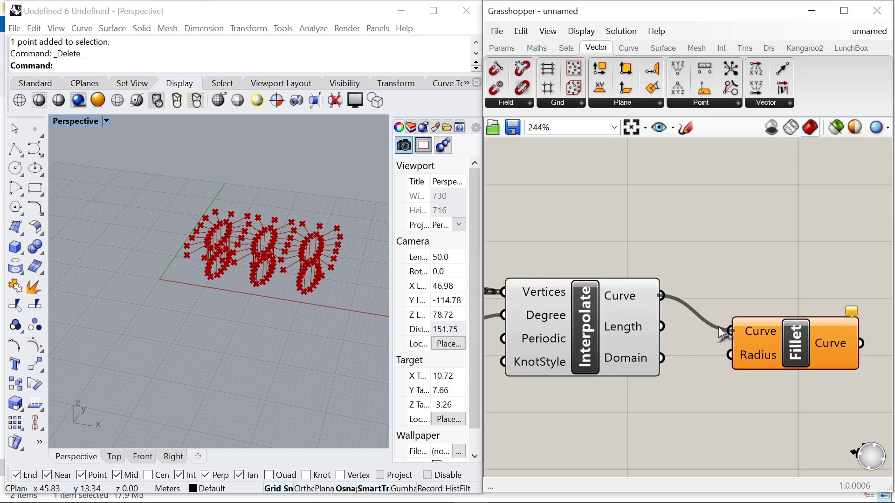
pyautogui.scroll(12, 247, 251)
pyautogui.moveTo(302, 288); pyautogui.dragTo(264, 274, button='right')
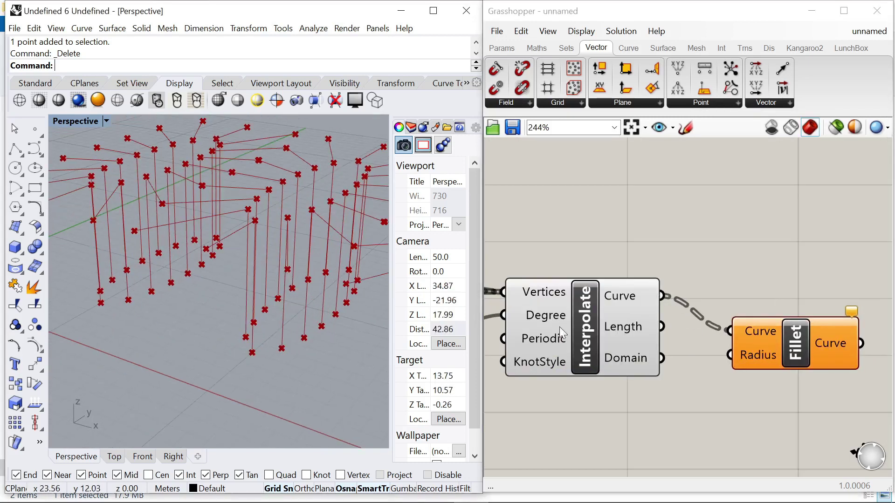
pyautogui.scroll(-1, 606, 270)
pyautogui.moveTo(750, 331); pyautogui.dragTo(771, 368)
# Add a number slider from 0 to 2.0, connect it to the Fillet Radius and set it to 2.0
pyautogui.doubleClick(667, 438)
pyautogui.write('0<2.0')
pyautogui.press('Return')
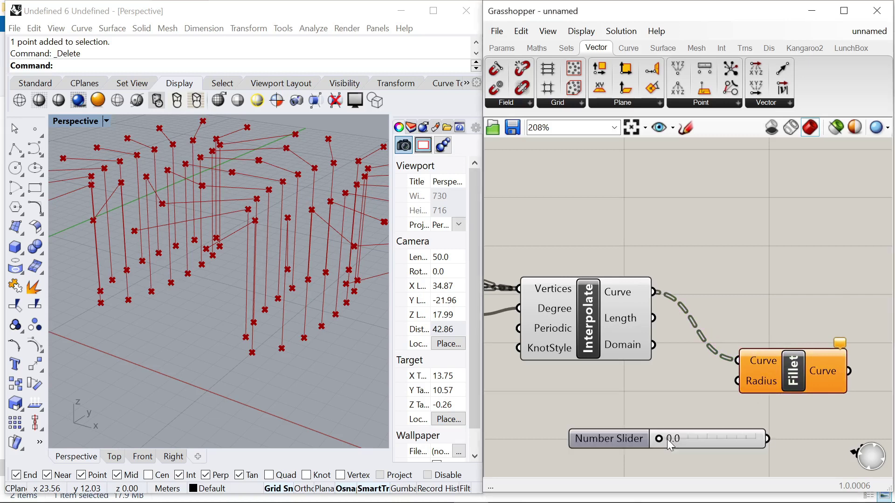
pyautogui.moveTo(625, 449); pyautogui.dragTo(550, 390)
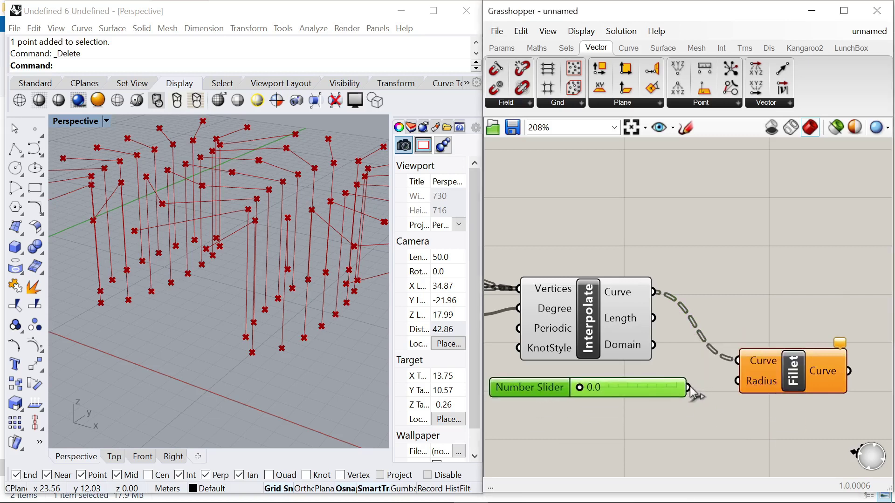
pyautogui.moveTo(689, 388); pyautogui.dragTo(737, 382)
pyautogui.moveTo(648, 389); pyautogui.dragTo(689, 394)
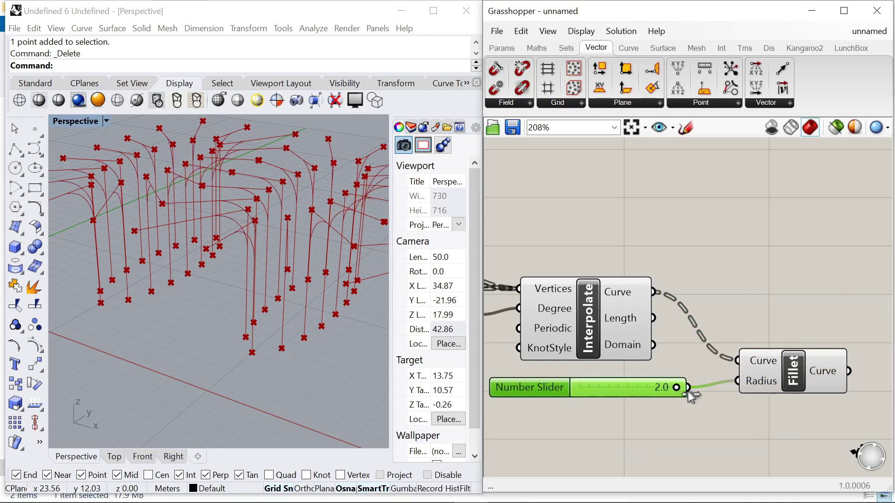
# Reduce the fillet radius slider to 1.5 and select Fillet to check the rounded curves
pyautogui.click(762, 382)
pyautogui.moveTo(307, 298); pyautogui.dragTo(247, 300, button='right')
pyautogui.scroll(2, 547, 384)
pyautogui.click(614, 383)
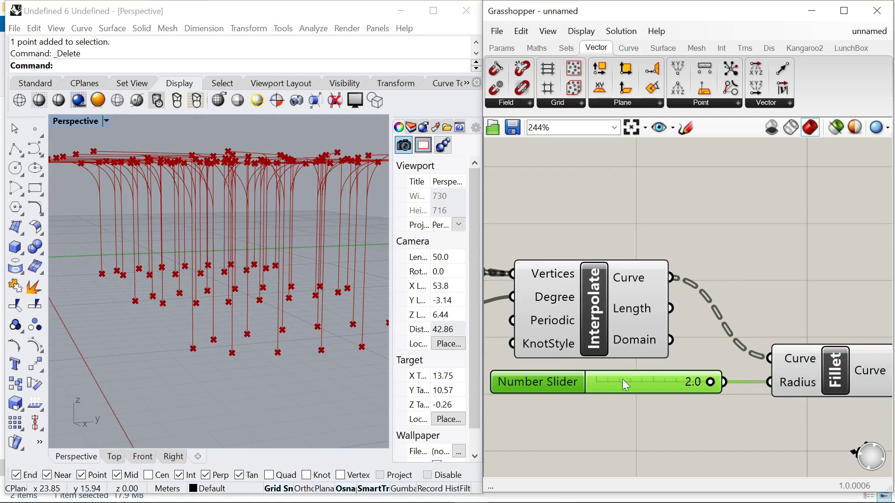
pyautogui.moveTo(710, 383); pyautogui.dragTo(675, 384)
pyautogui.moveTo(214, 294); pyautogui.dragTo(192, 291, button='right')
pyautogui.click(834, 370)
pyautogui.scroll(-4, 718, 295)
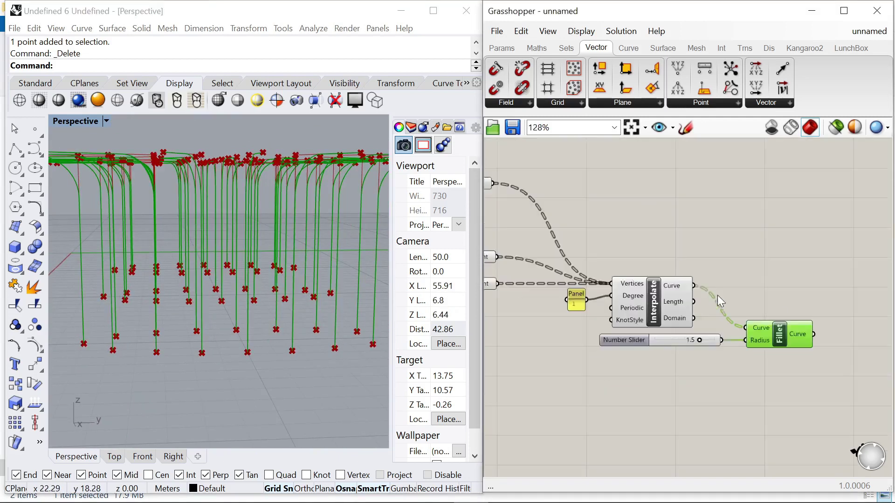
# Turn off the preview of the three Point parameters and the Interpolate component
pyautogui.scroll(-4, 717, 295)
pyautogui.rightClick(632, 166)
pyautogui.click(670, 188)
pyautogui.moveTo(231, 256); pyautogui.dragTo(330, 311, button='right')
pyautogui.scroll(-6, 756, 275)
# Turn off the preview of the upstream component that supplies the ellipse points, leaving only the filleted curves displayed
pyautogui.click(632, 292)
pyautogui.scroll(6, 632, 292)
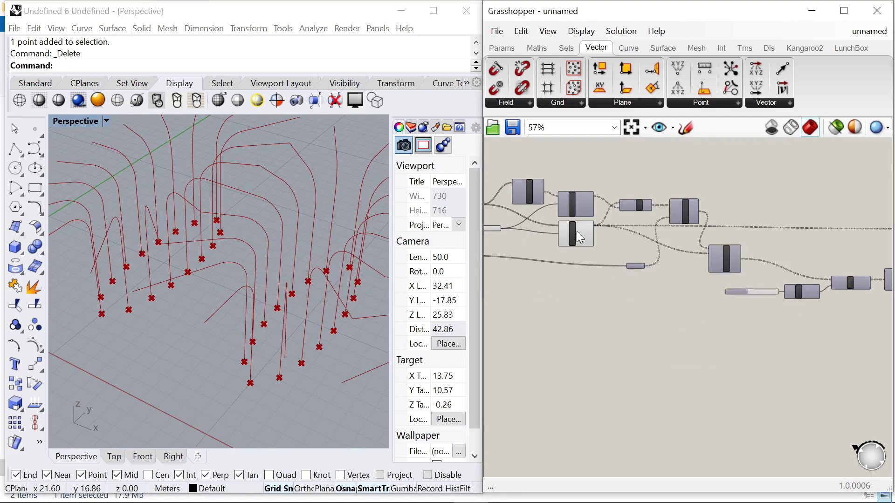
pyautogui.click(575, 234)
pyautogui.rightClick(583, 295)
pyautogui.click(619, 315)
pyautogui.scroll(-5, 652, 280)
pyautogui.scroll(8, 792, 281)
pyautogui.click(732, 256)
pyautogui.click(732, 275)
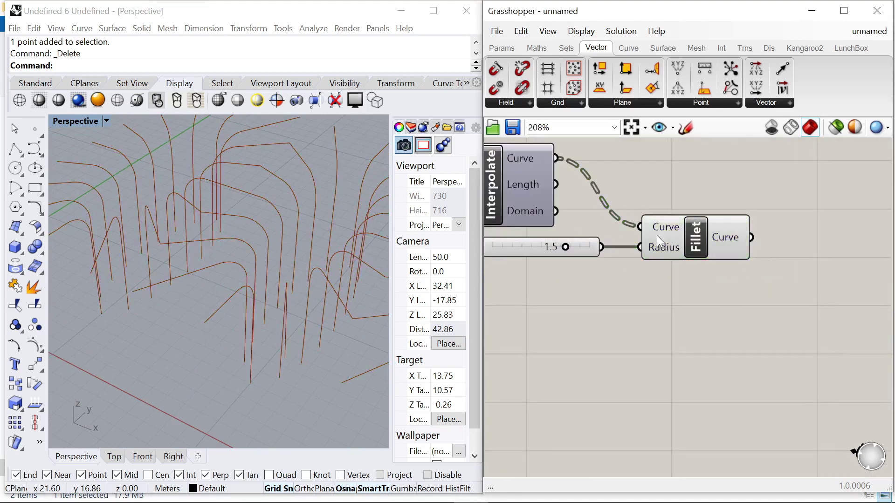
# Add an Offset Curve Loose component beside the Fillet component
pyautogui.scroll(-2, 712, 242)
pyautogui.doubleClick(723, 242)
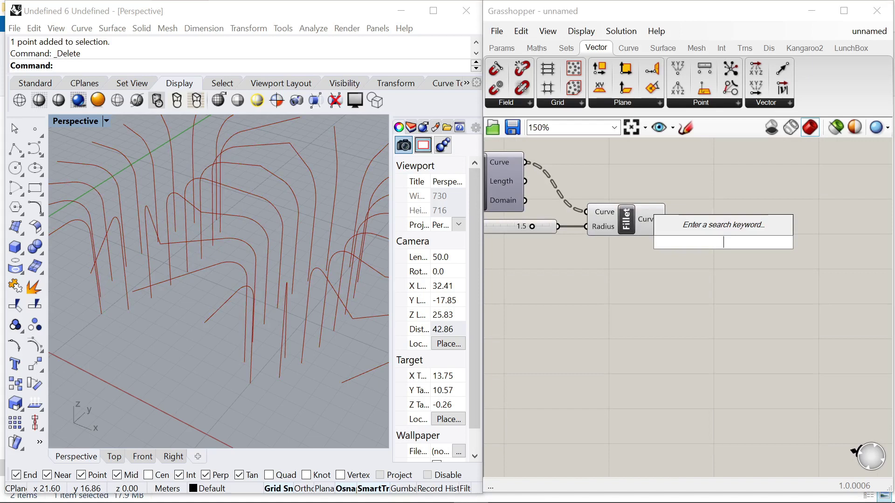
pyautogui.write('offset')
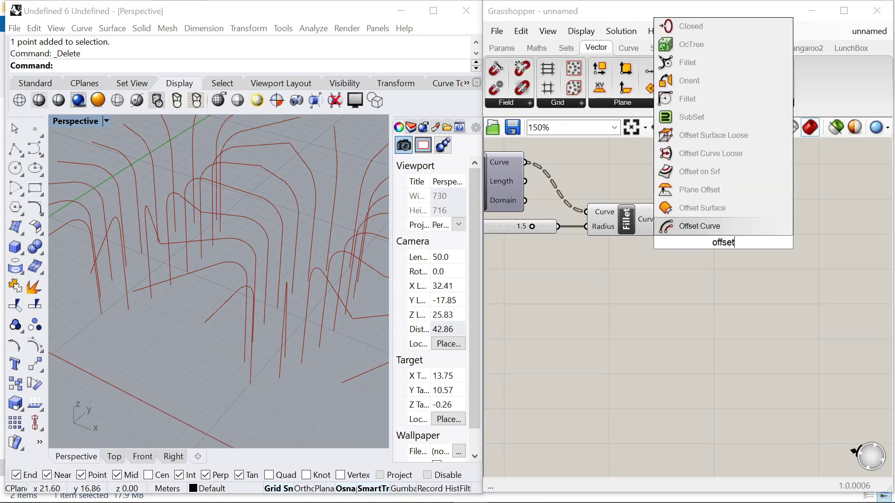
pyautogui.click(711, 156)
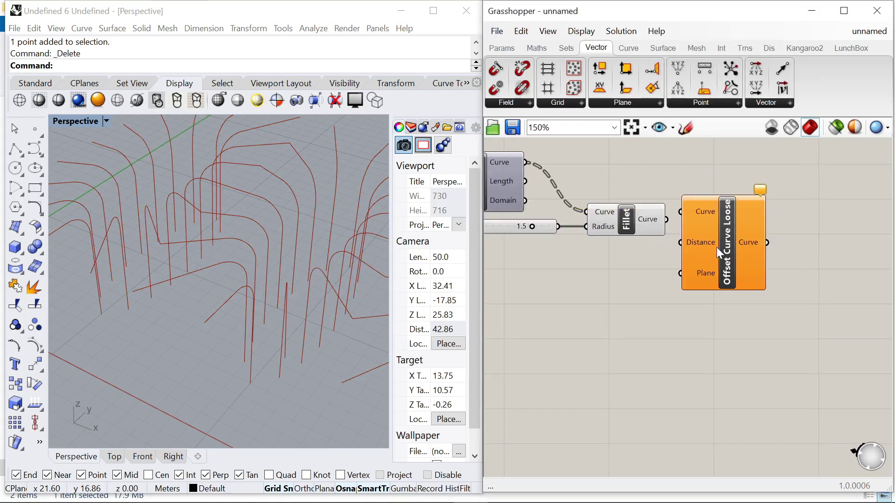
# Feed the filleted curves into Offset Curve Loose and connect a new number slider from 0 to 1.0 to its Distance input
pyautogui.moveTo(729, 237); pyautogui.dragTo(787, 246)
pyautogui.moveTo(286, 324); pyautogui.dragTo(239, 292, button='right')
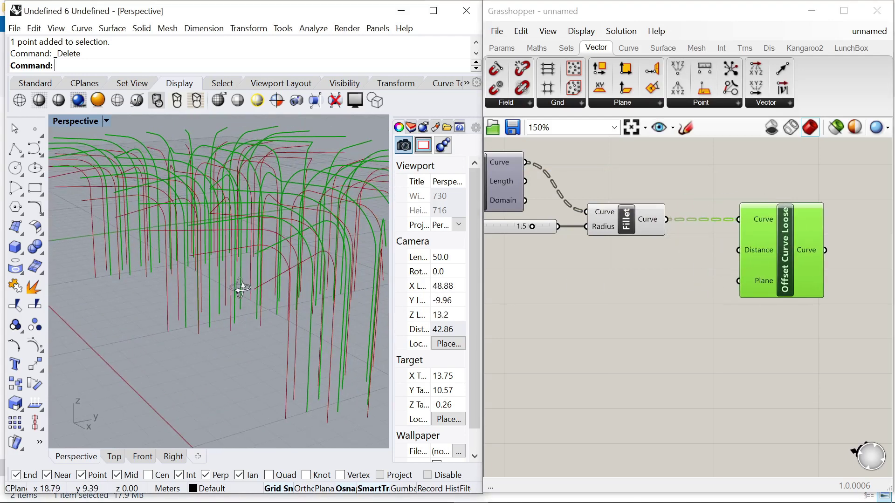
pyautogui.doubleClick(692, 279)
pyautogui.write('0<1.0')
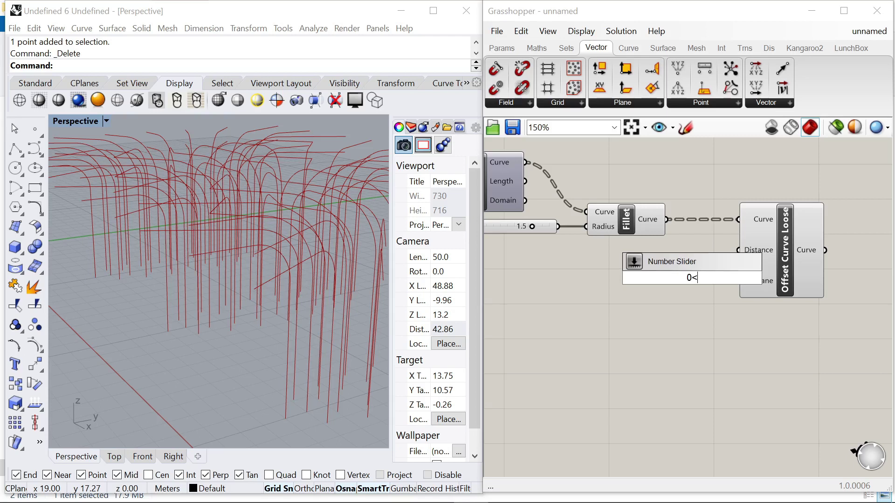
pyautogui.press('Return')
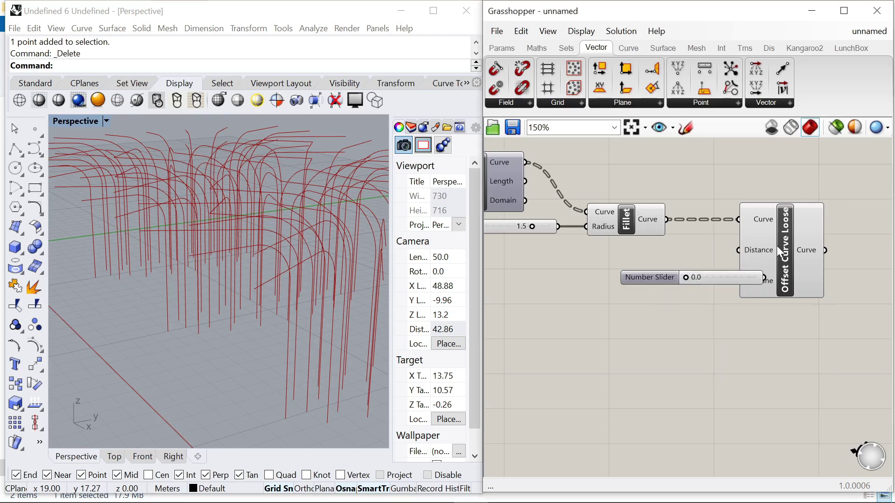
pyautogui.moveTo(779, 250); pyautogui.dragTo(785, 287)
pyautogui.moveTo(666, 277); pyautogui.dragTo(617, 287)
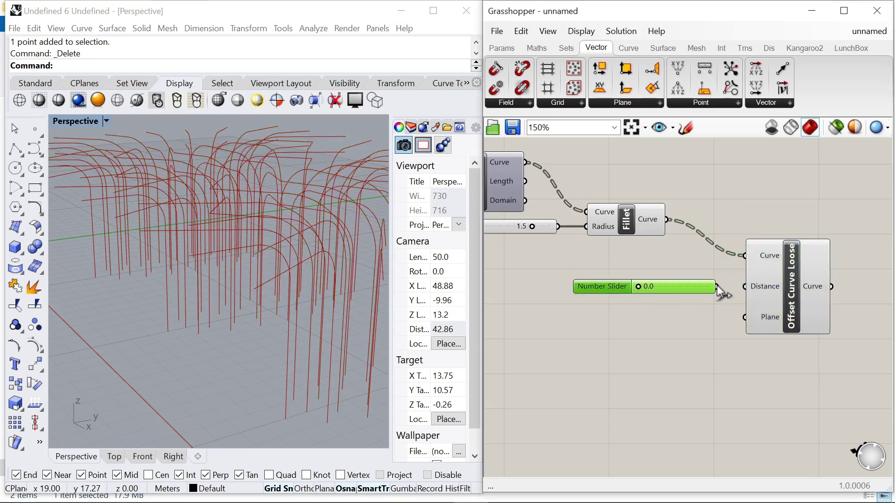
pyautogui.moveTo(718, 287); pyautogui.dragTo(744, 287)
pyautogui.moveTo(638, 287); pyautogui.dragTo(566, 287)
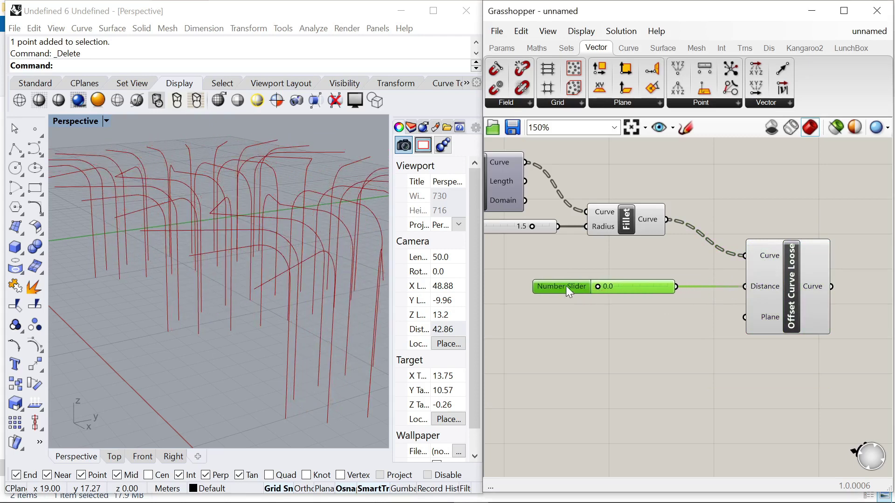
# Insert a Negative component between the offset distance slider and the Distance input of Offset Curve Loose
pyautogui.doubleClick(655, 325)
pyautogui.write('negat')
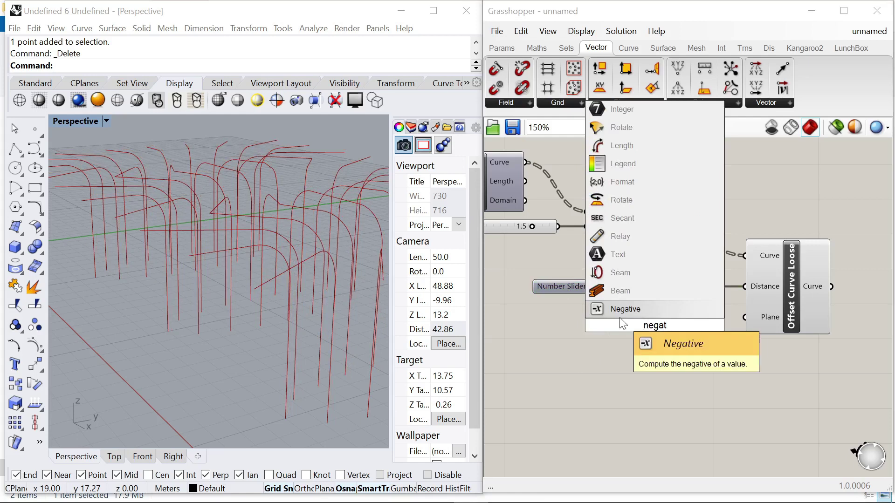
pyautogui.press('Return')
pyautogui.moveTo(572, 290); pyautogui.dragTo(533, 290)
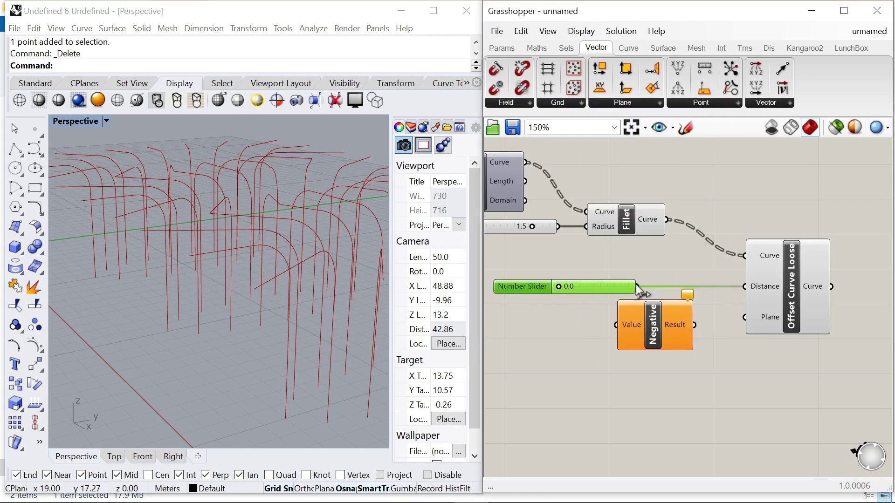
pyautogui.moveTo(637, 286); pyautogui.dragTo(615, 325)
pyautogui.moveTo(694, 325); pyautogui.dragTo(744, 287)
pyautogui.moveTo(665, 322); pyautogui.dragTo(695, 284)
# Highlight the Offset Curve Loose result in the viewport and set the offset distance slider to 0.5
pyautogui.click(768, 286)
pyautogui.scroll(-10, 261, 259)
pyautogui.scroll(6, 330, 261)
pyautogui.moveTo(276, 259)
pyautogui.mouseDown(button='right')
pyautogui.moveTo(258, 262)
pyautogui.moveTo(265, 262)
pyautogui.mouseUp(button='right')
pyautogui.moveTo(559, 286); pyautogui.dragTo(591, 290)
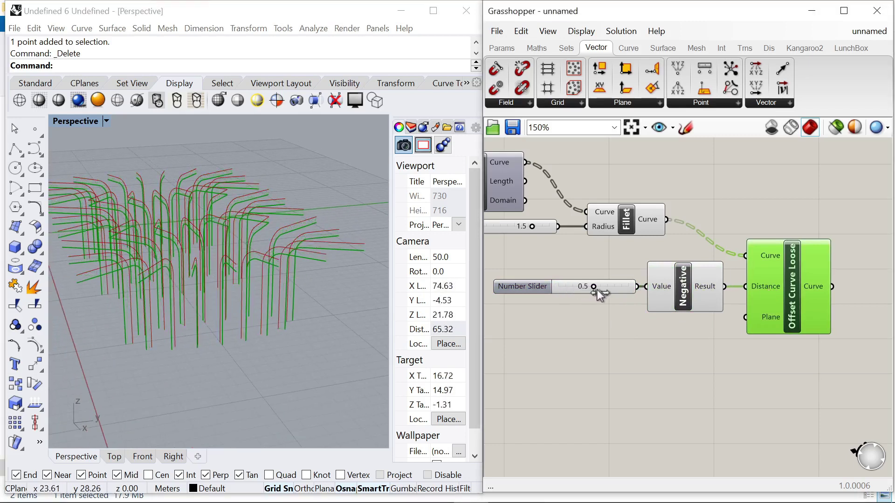